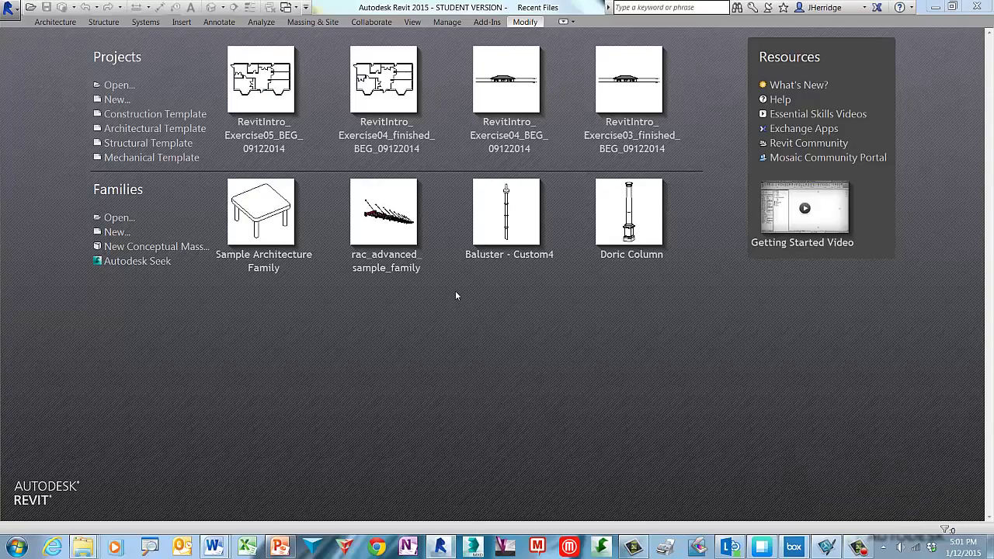
Open RevitIntro_Exercise03_BEG_09122014.rvt from Revit Fundamentals > 01_Revit Intro.
left_click(132, 89)
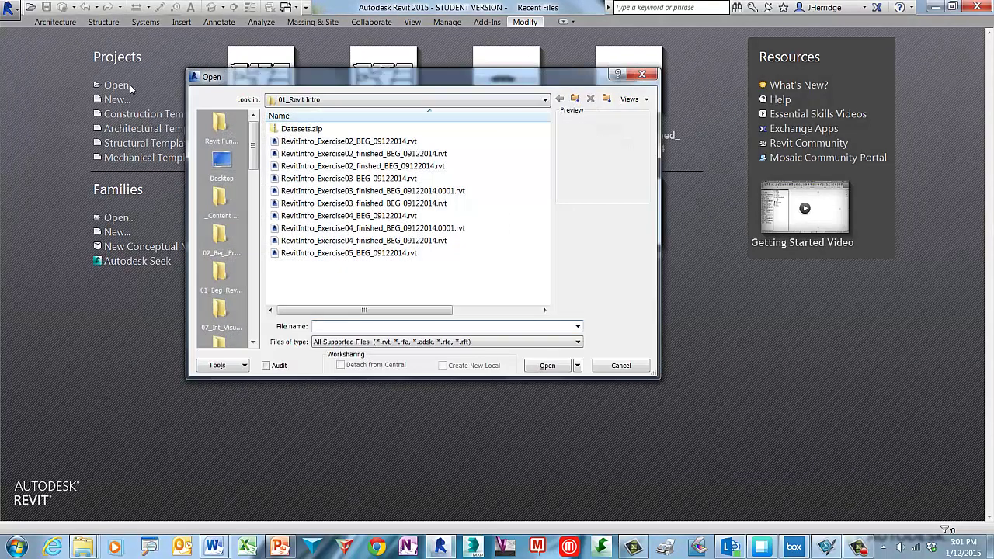
left_click(221, 131)
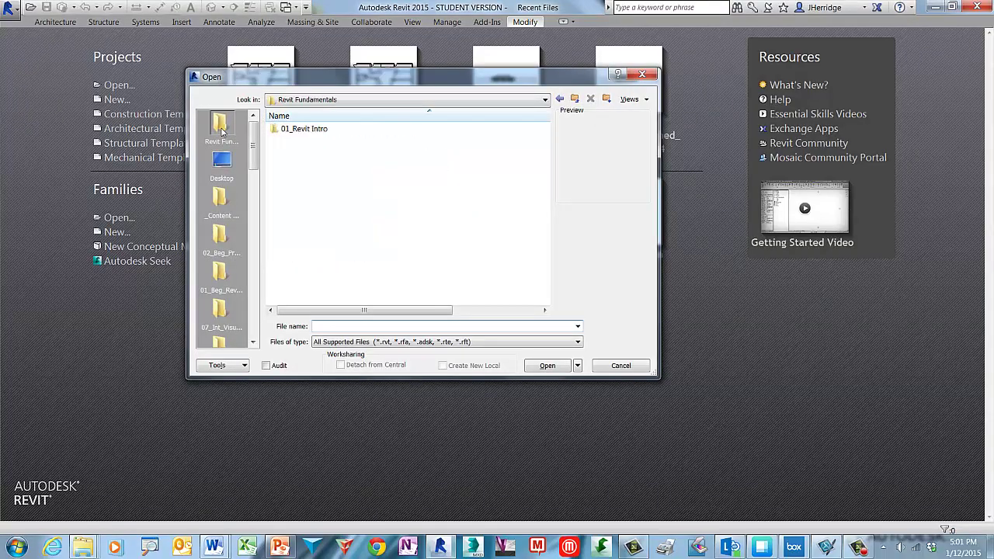
double_click(278, 128)
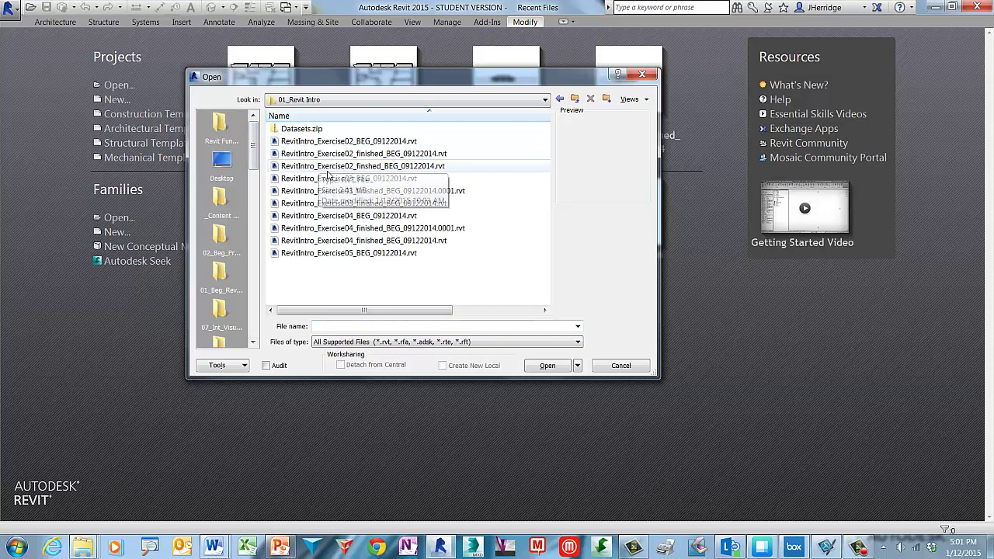
left_click(339, 180)
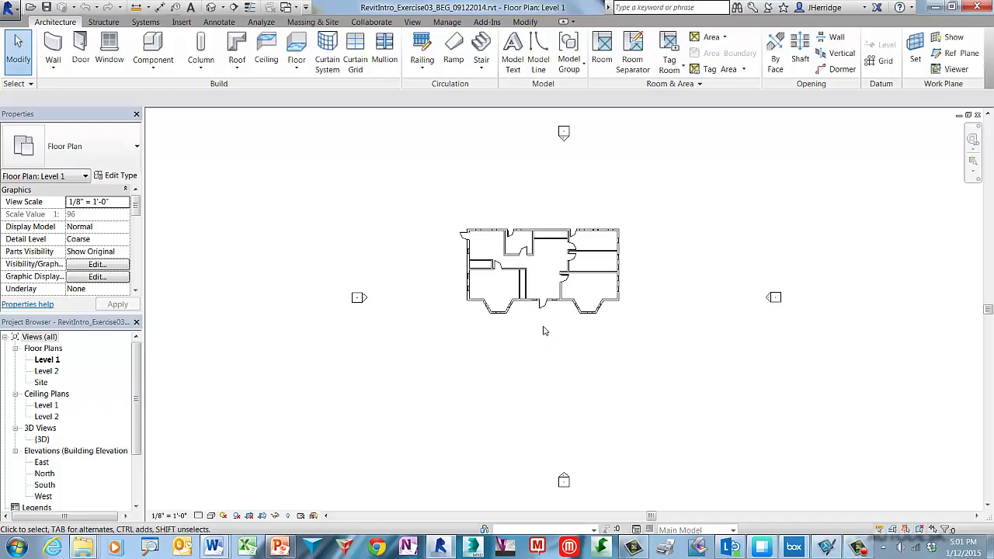
Zoom the Level 1 plan to fit and turn off the Elevations annotation category.
right_click(544, 331)
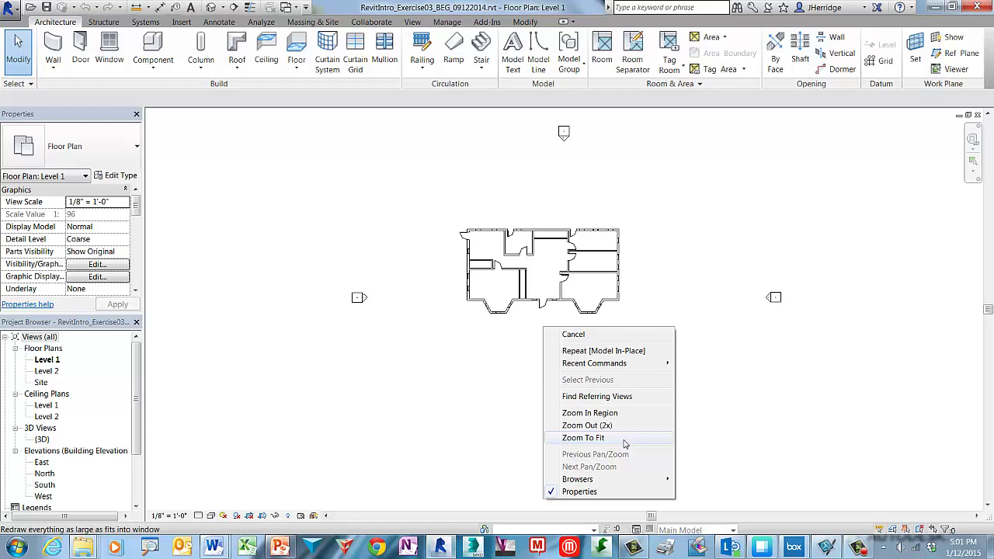
left_click(624, 441)
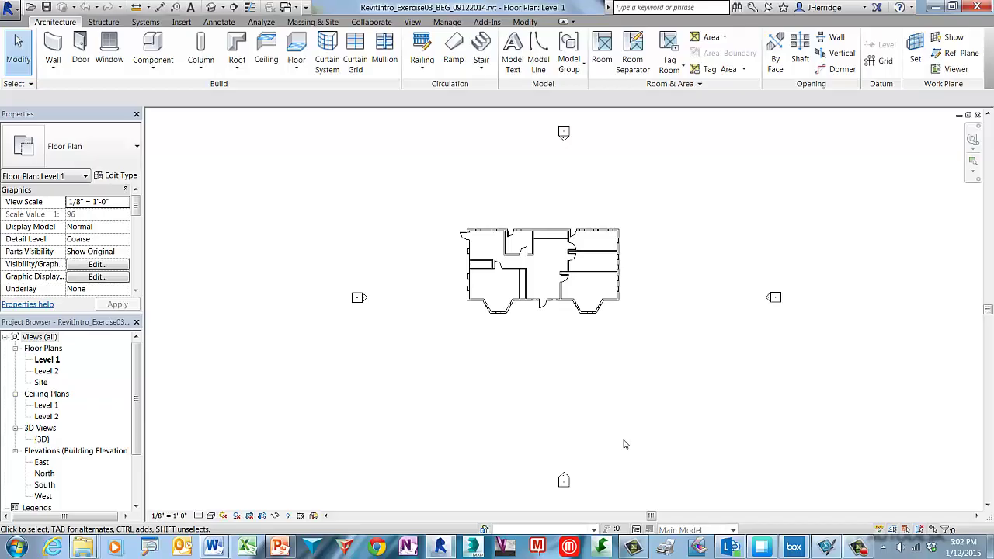
key("v")
key("v")
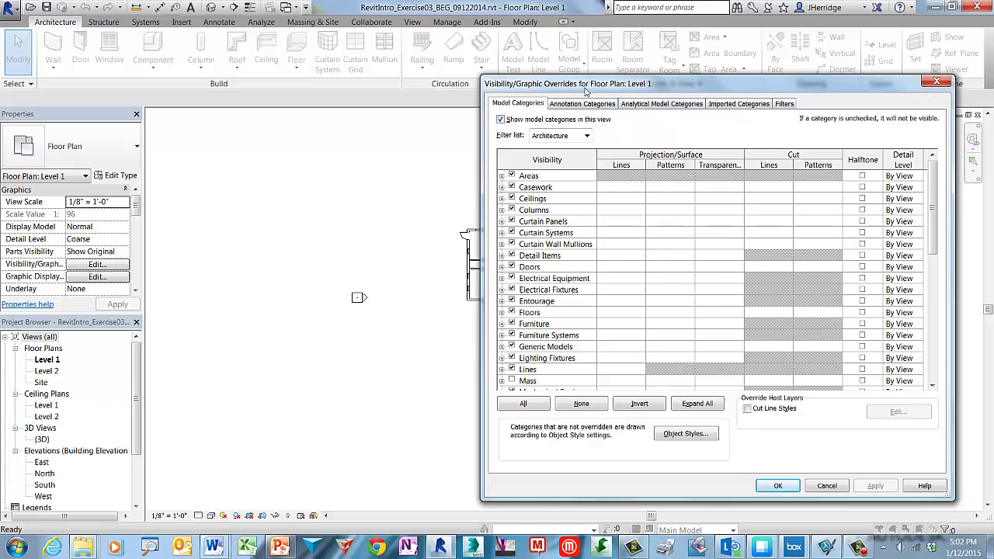
left_click(588, 110)
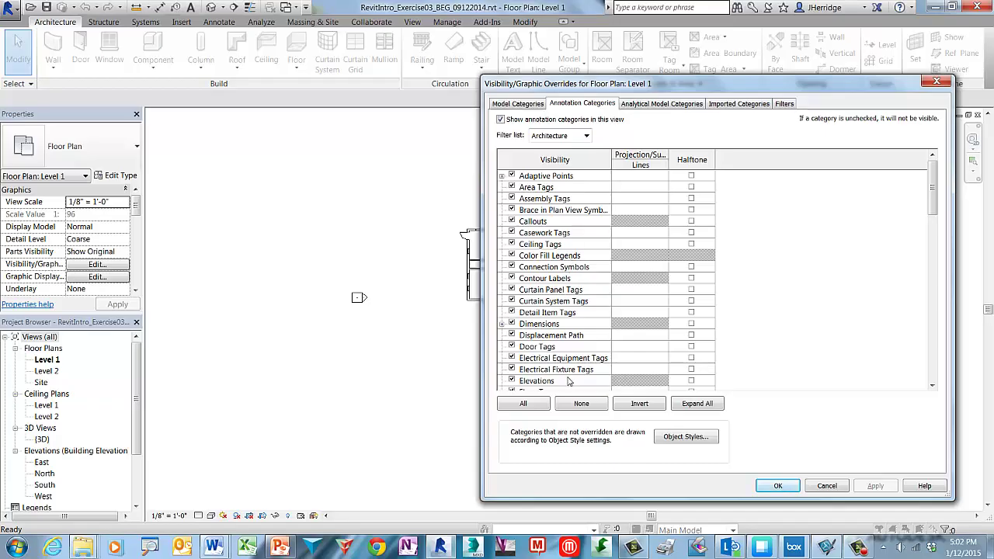
left_click(570, 381)
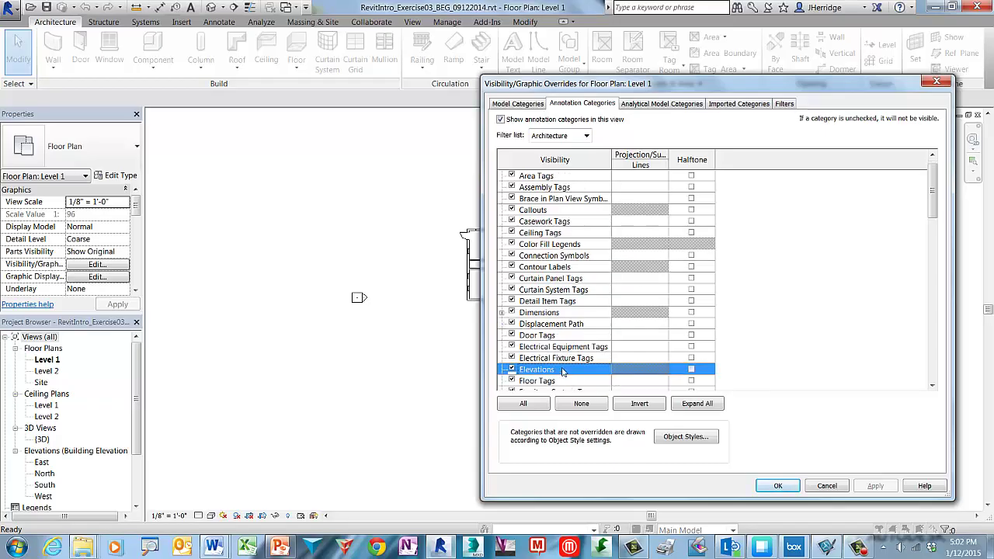
left_click(511, 370)
left_click(778, 487)
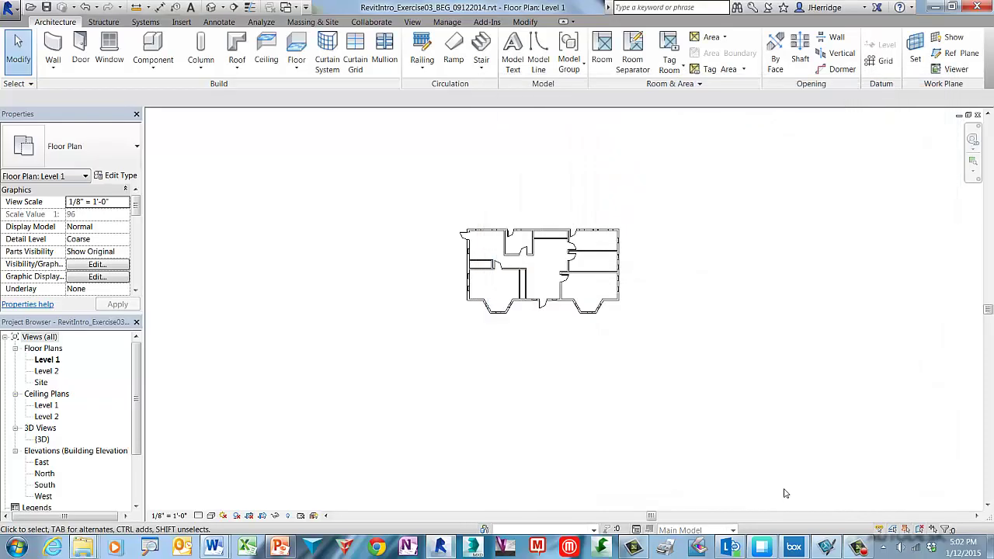
Zoom into a region around the upper-left rooms' interior walls and doors.
right_click(537, 336)
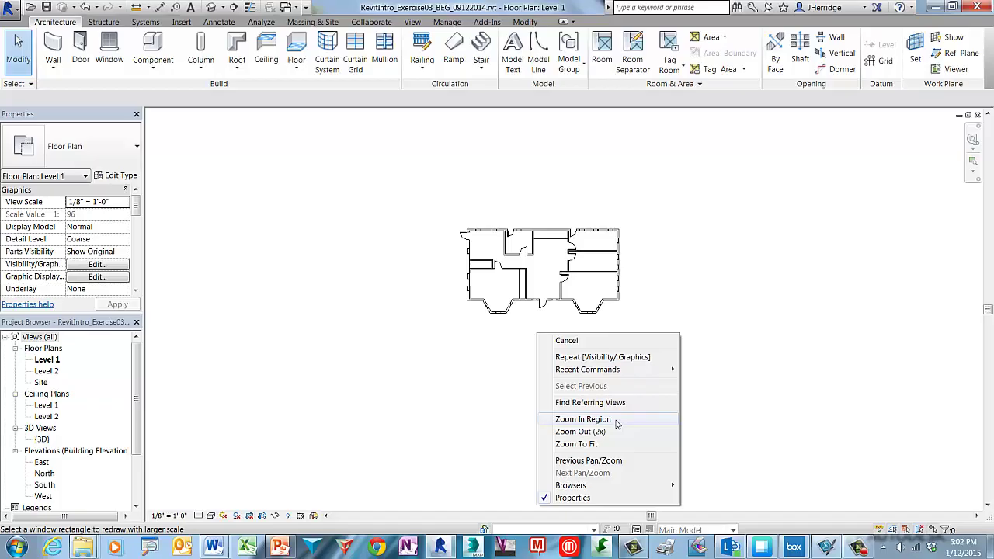
left_click(617, 424)
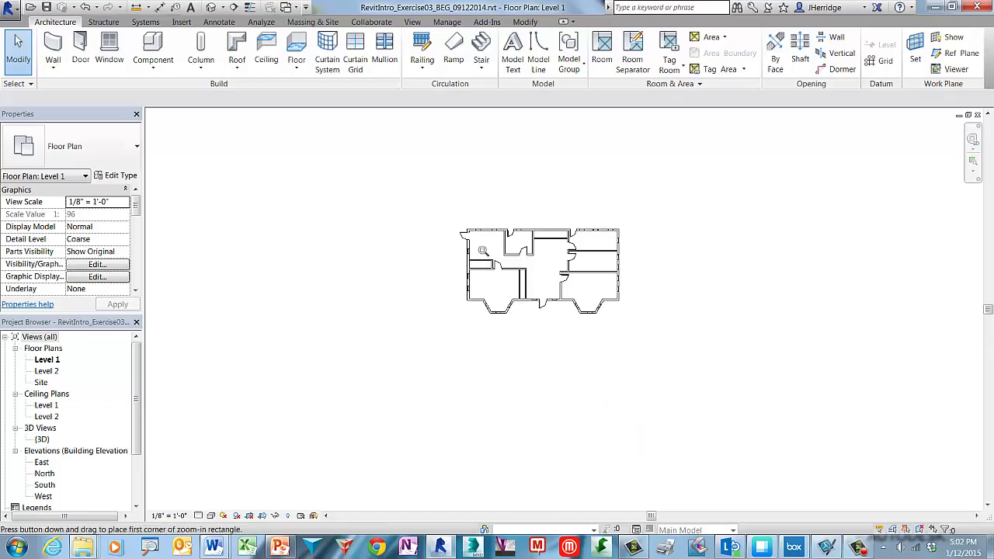
left_click_drag(481, 250, 539, 288)
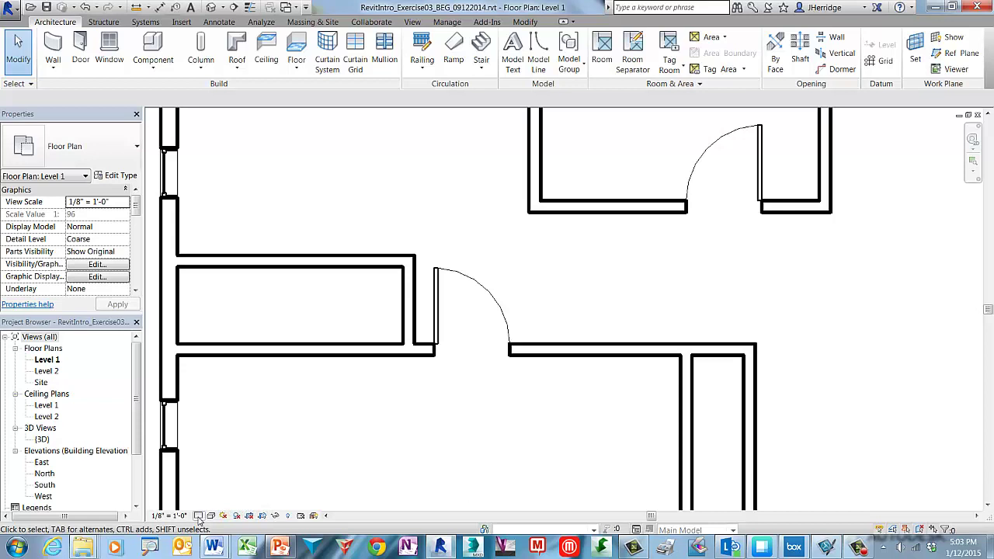
Set the detail level to Medium, zoom in, and toggle Thin Lines on then off.
left_click(199, 519)
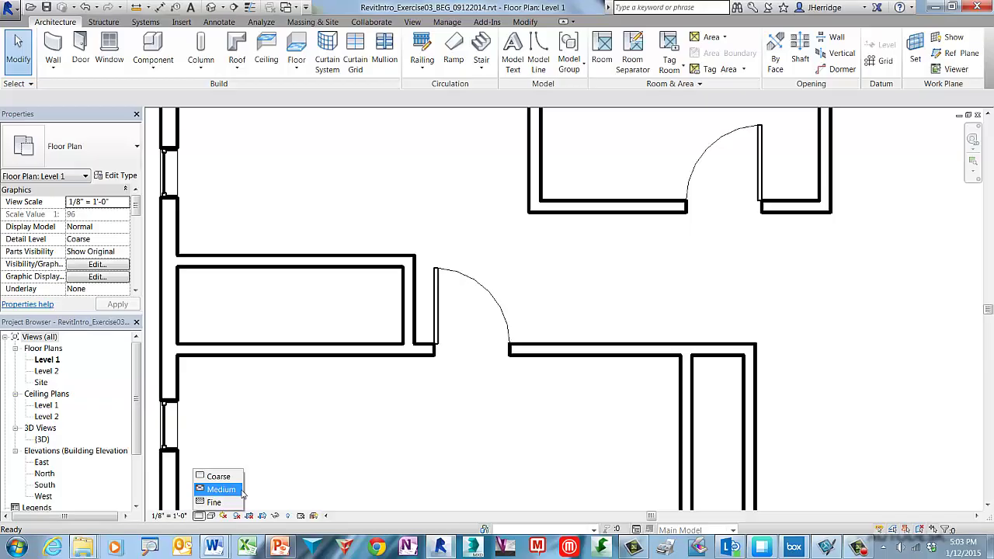
left_click(240, 490)
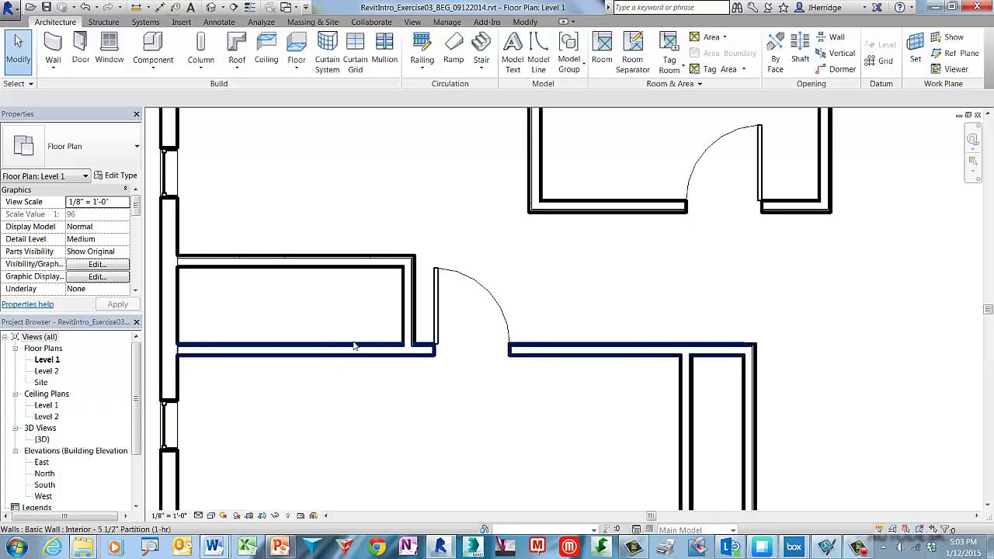
scroll(357, 341, "up", 1)
scroll(364, 337, "up", 1)
scroll(365, 337, "up", 1)
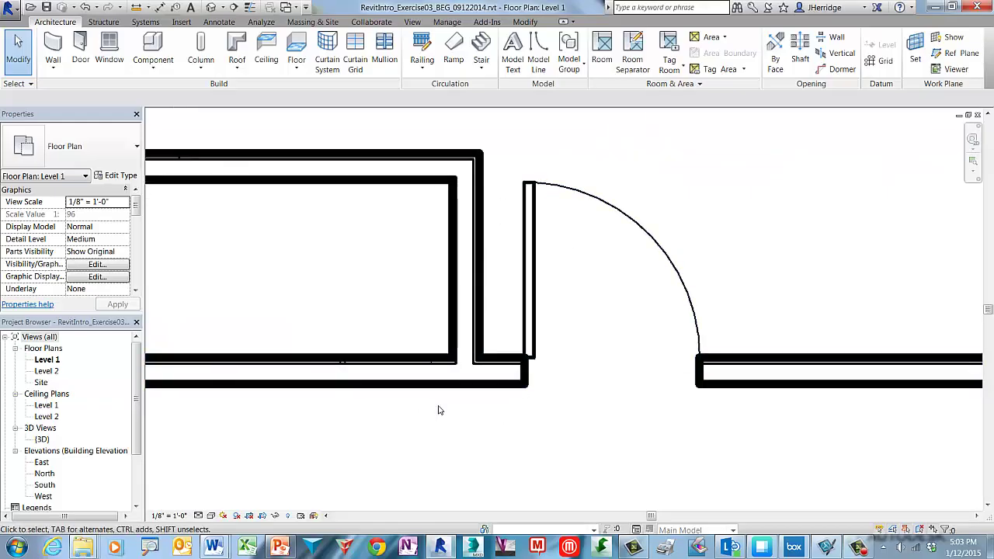
left_click(250, 7)
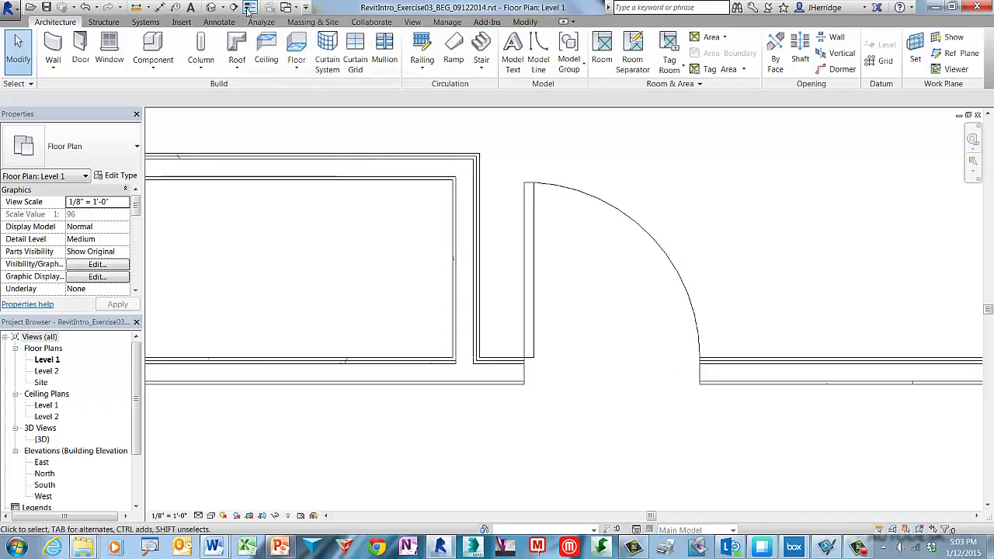
left_click(248, 9)
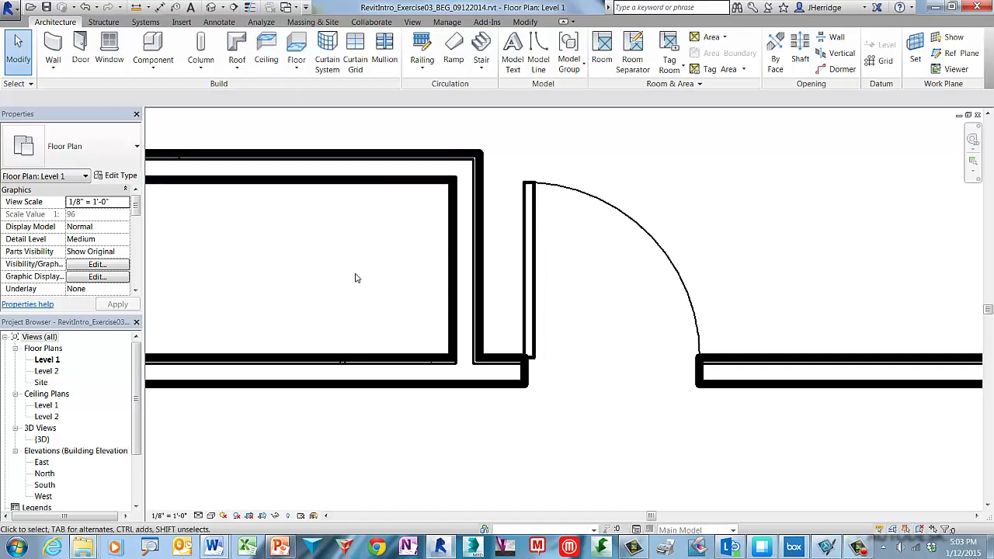
Open the Ceiling Plans > Level 1 view and zoom out to the whole house.
left_click(55, 408)
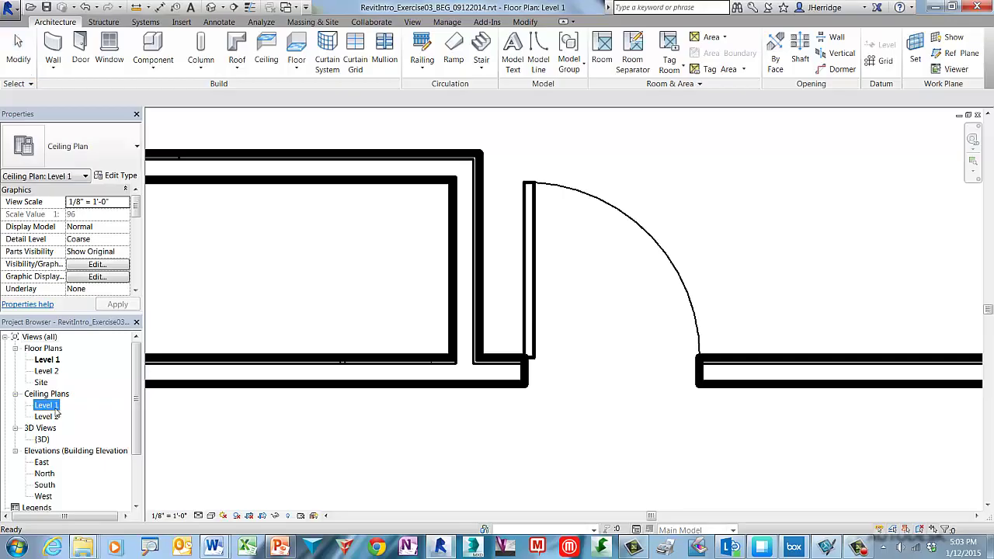
right_click(56, 412)
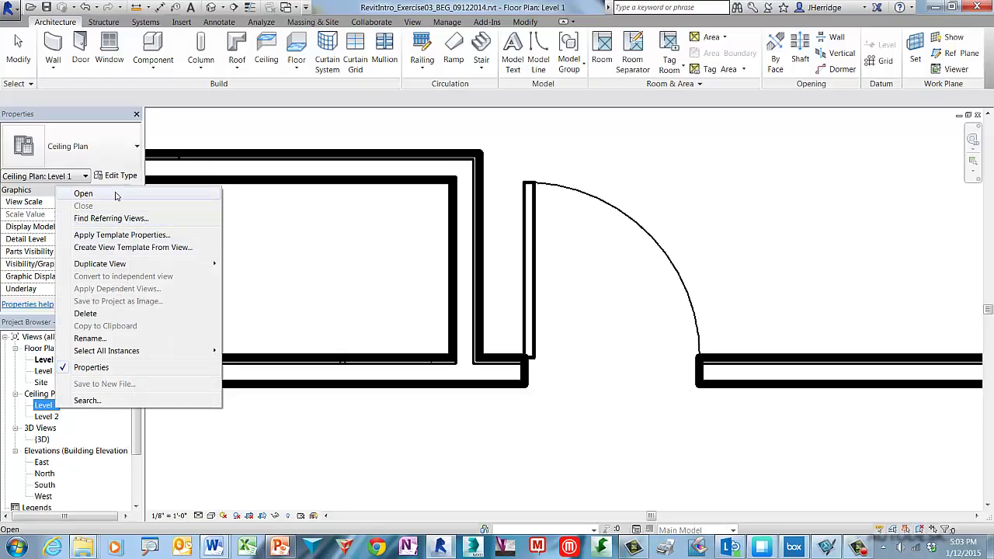
left_click(115, 195)
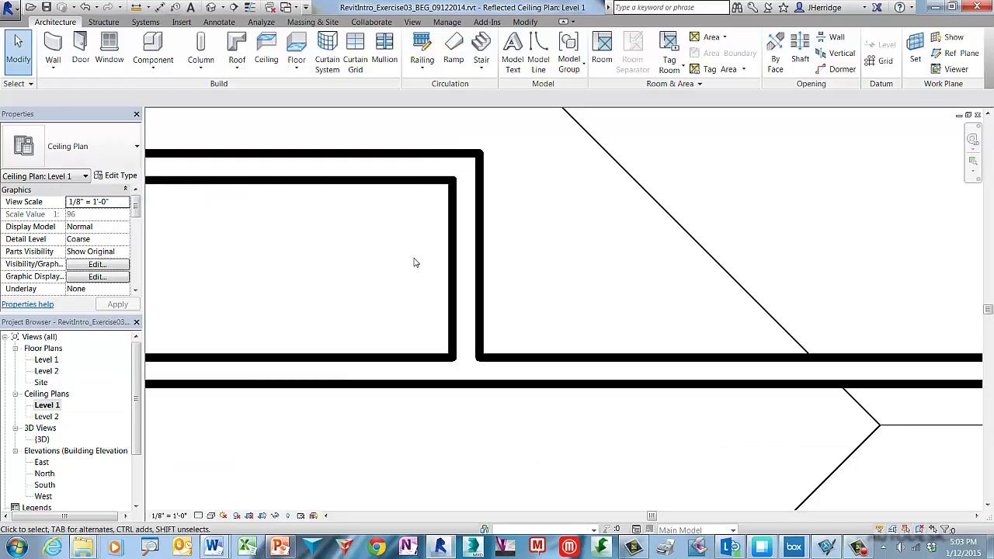
scroll(414, 263, "down", 2)
scroll(414, 262, "down", 2)
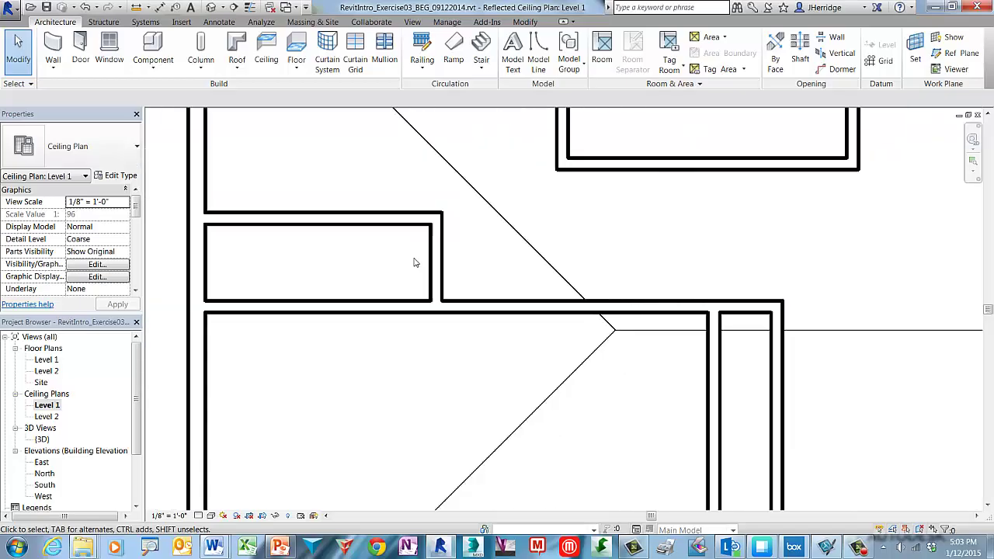
scroll(414, 263, "down", 1)
scroll(414, 262, "down", 2)
scroll(414, 262, "down", 1)
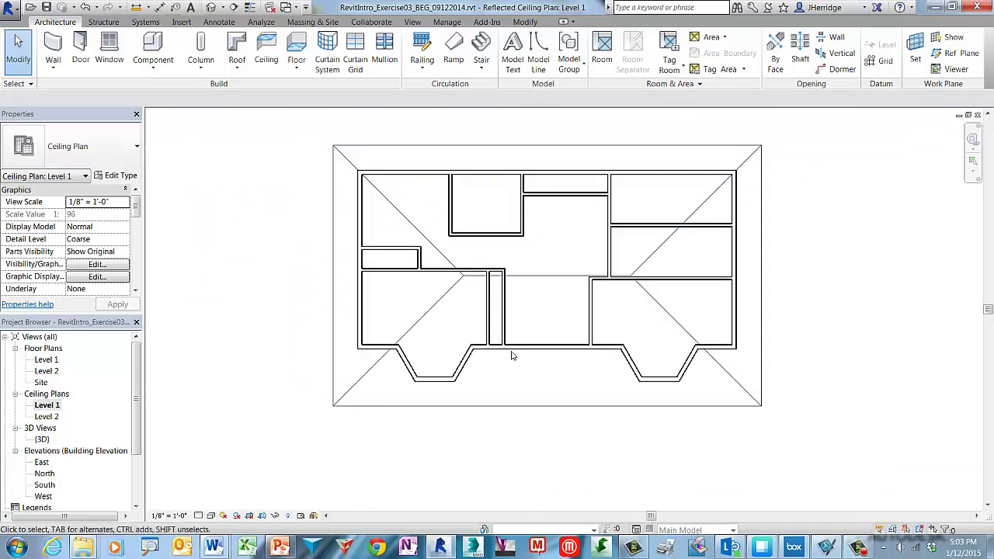
Hide the roof and elevation markers in this view with EH, then zoom to fit.
left_click(476, 408)
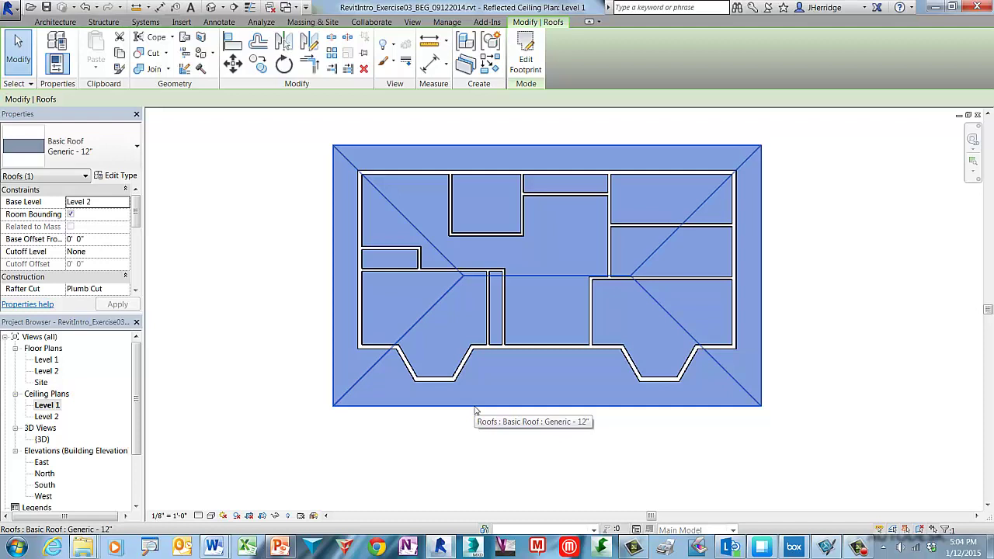
scroll(476, 408, "down", 2)
scroll(474, 408, "down", 1)
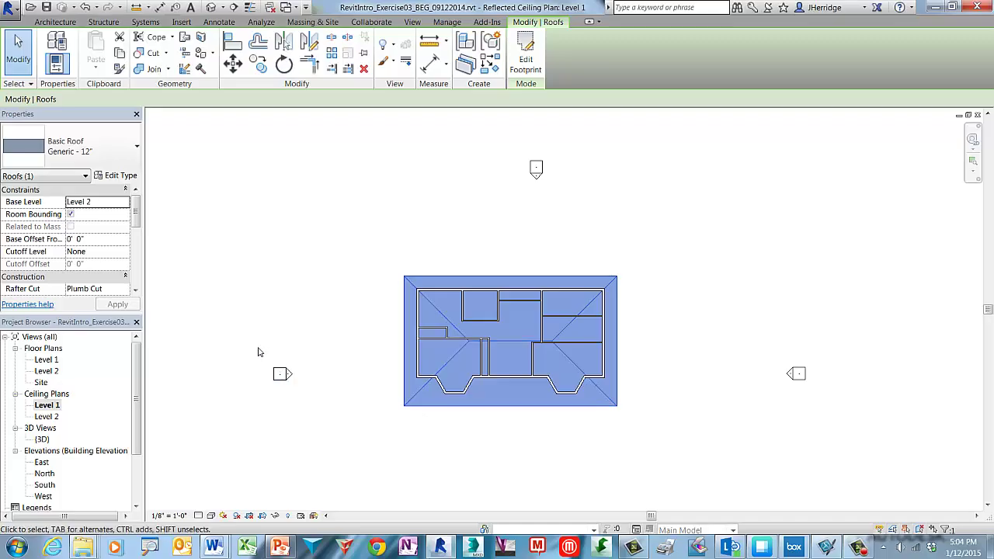
left_click_drag(259, 348, 319, 401)
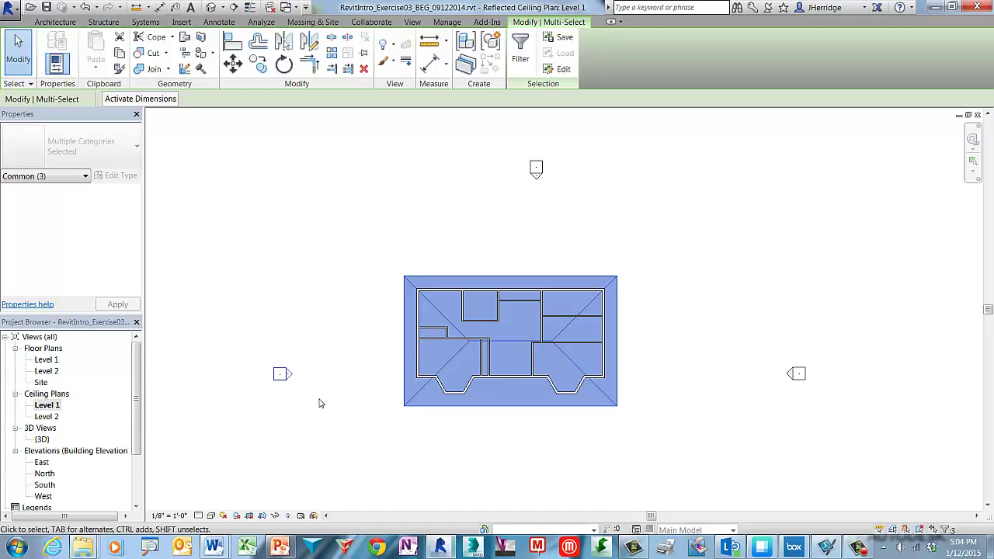
key("v")
key("h")
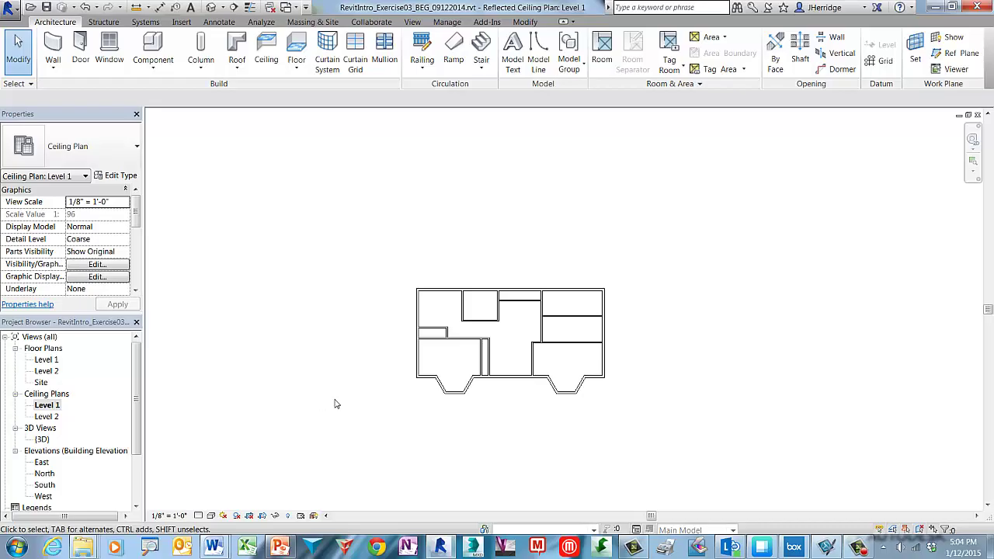
right_click(652, 331)
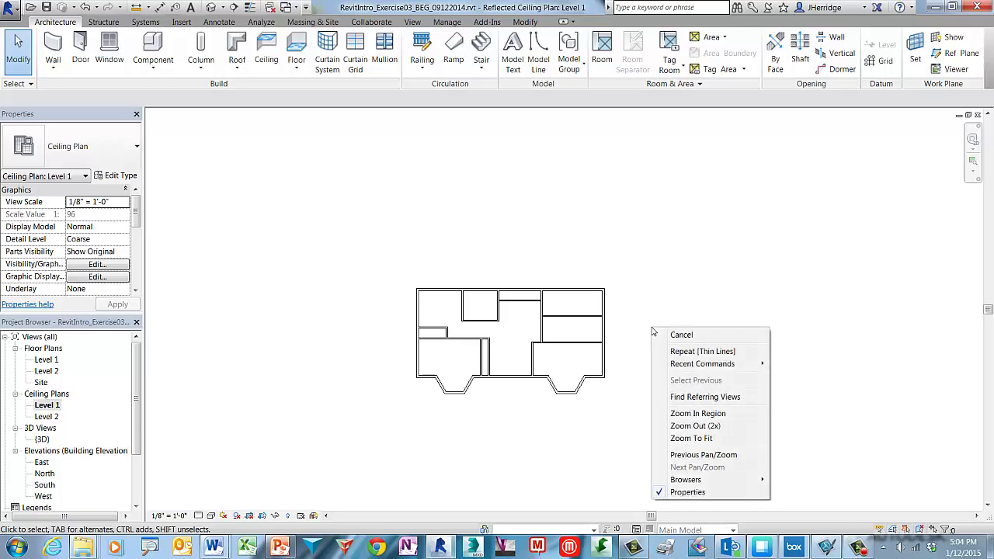
left_click(751, 443)
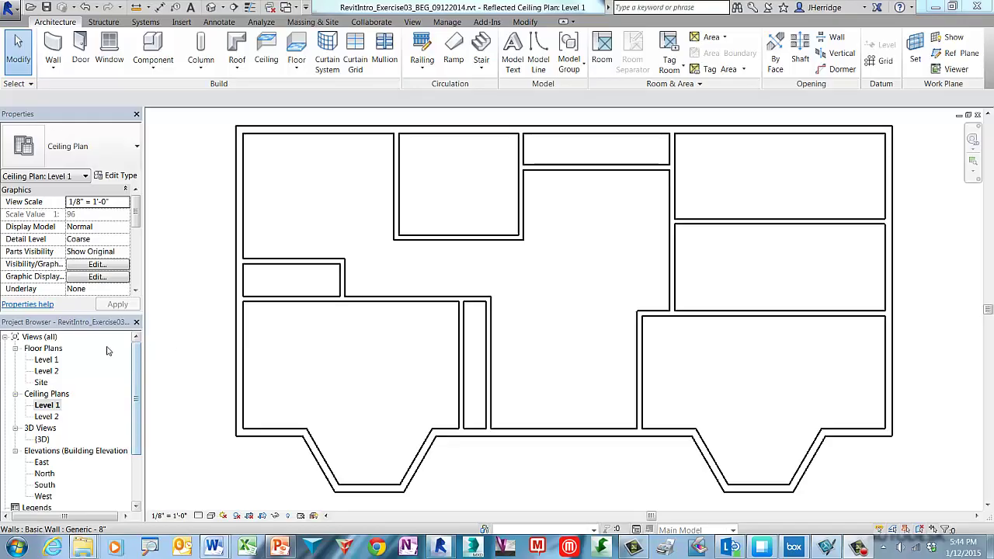
Open the Level 2 floor plan and set its Underlay to None.
left_click(56, 372)
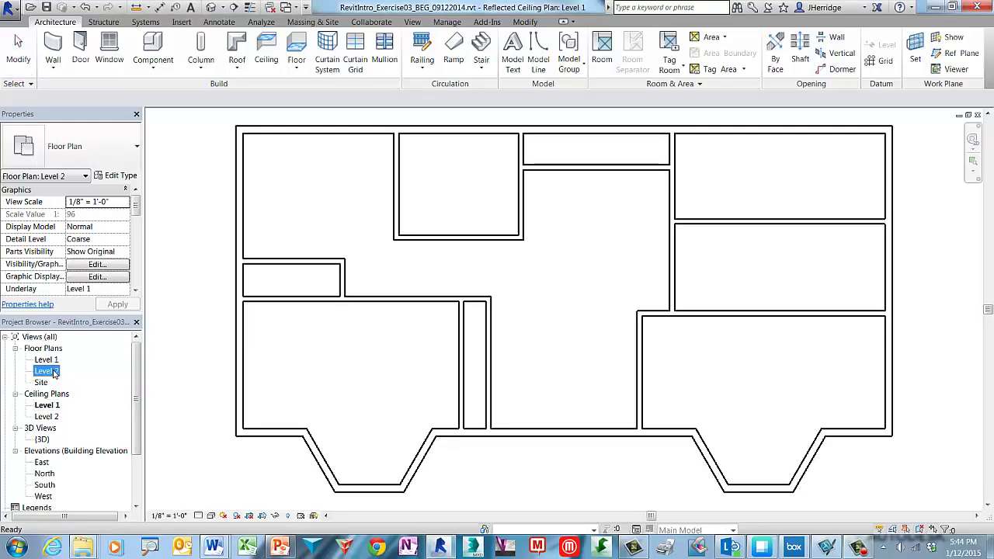
double_click(56, 373)
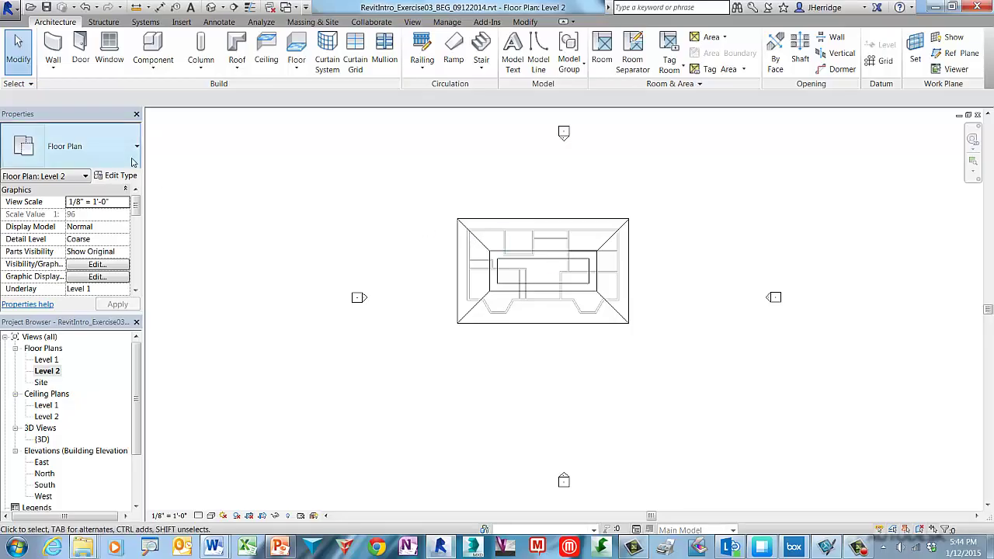
left_click_drag(136, 207, 137, 220)
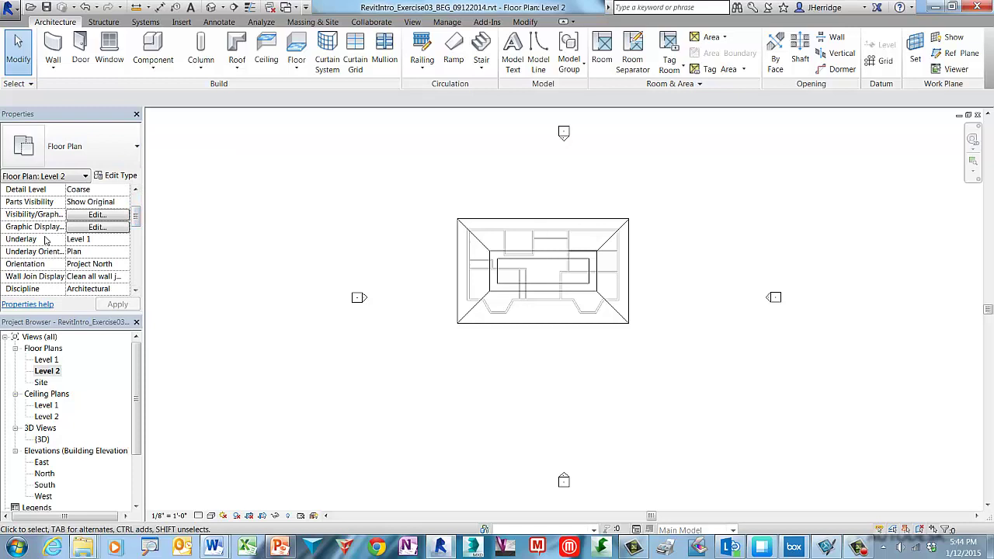
left_click(125, 241)
left_click(125, 240)
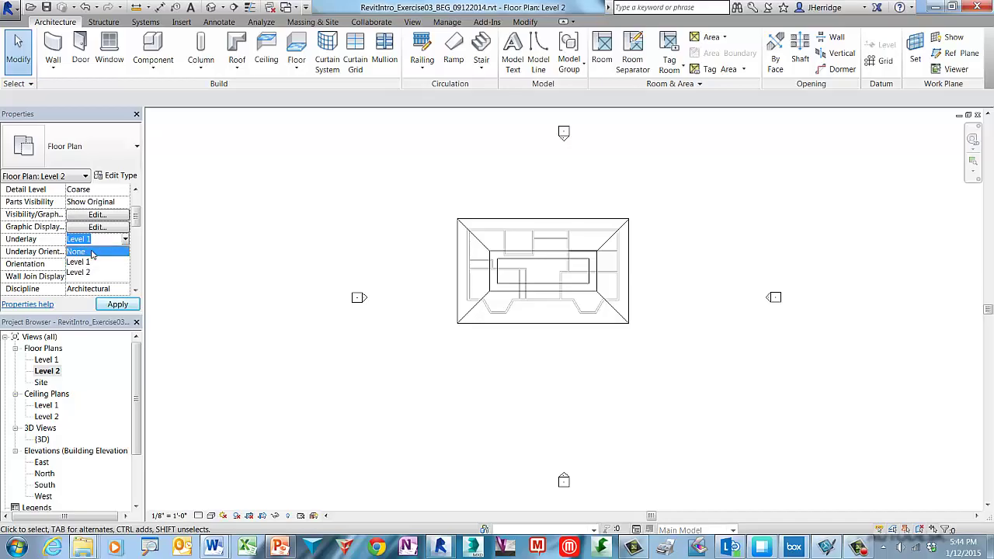
left_click(91, 252)
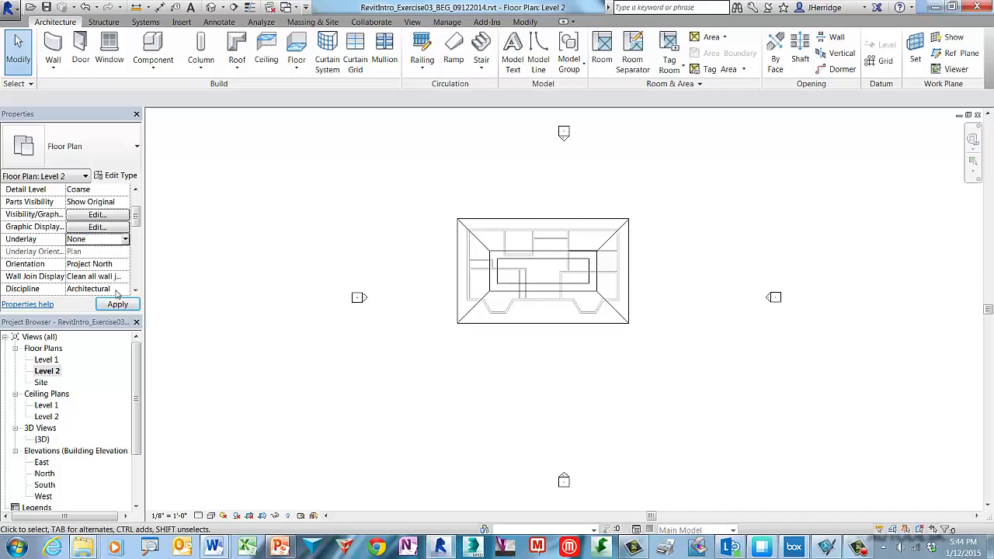
left_click(131, 309)
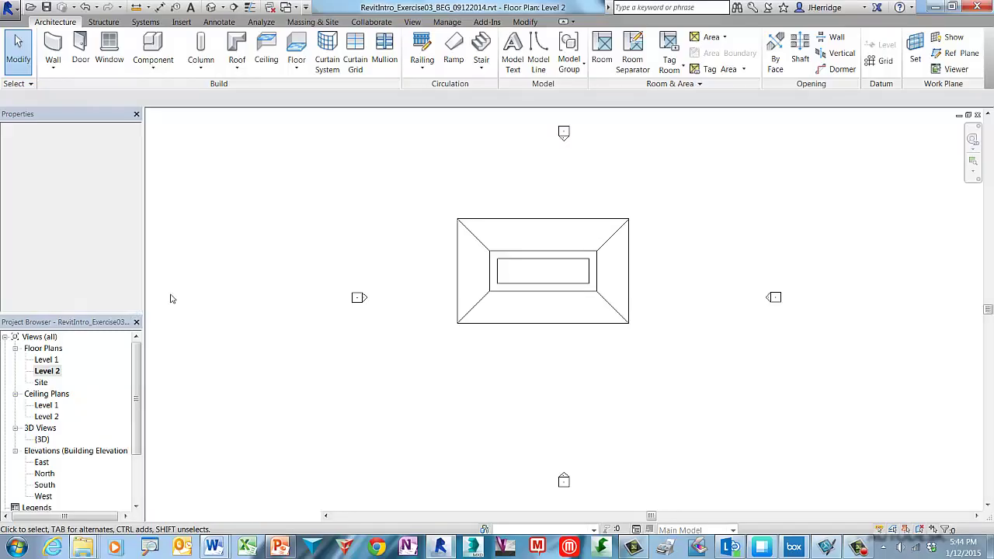
Change the Level 2 view range cut plane offset from 4' 0" to 7' 0".
left_click_drag(137, 219, 137, 266)
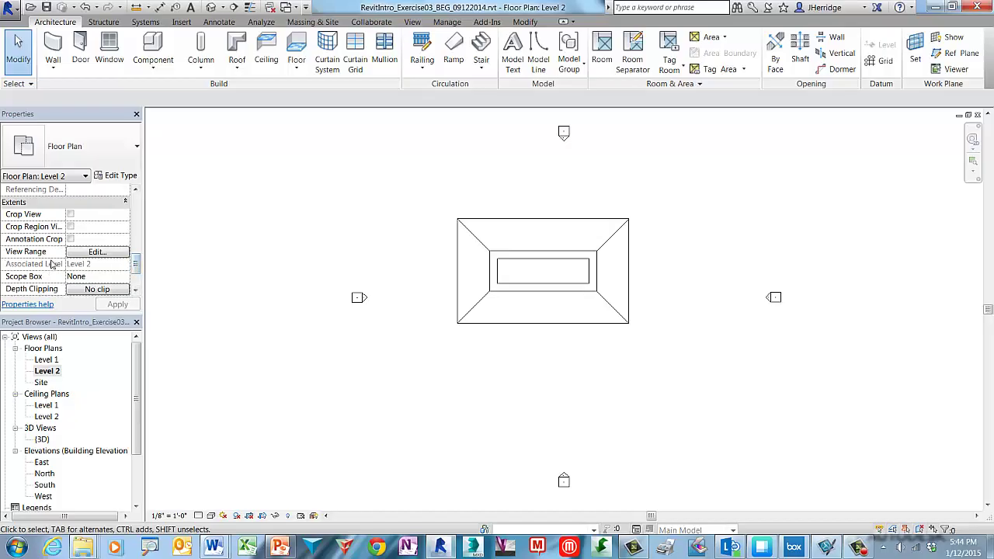
left_click(121, 256)
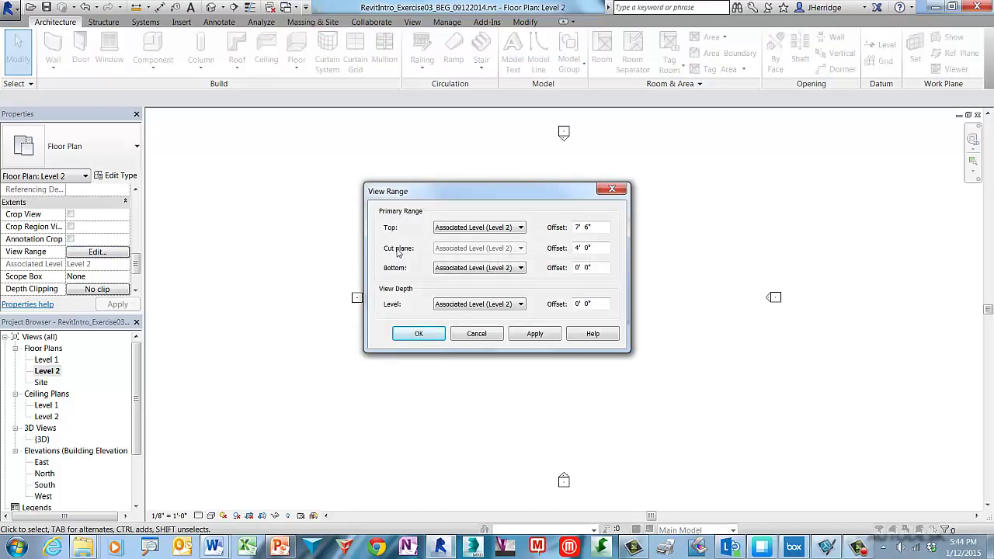
double_click(578, 250)
double_click(578, 250)
type("7")
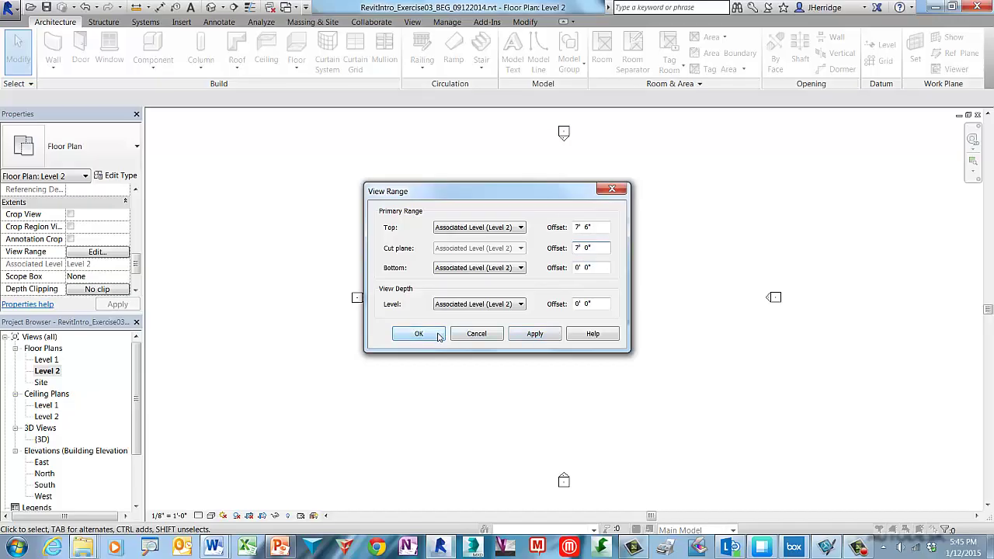
left_click(439, 337)
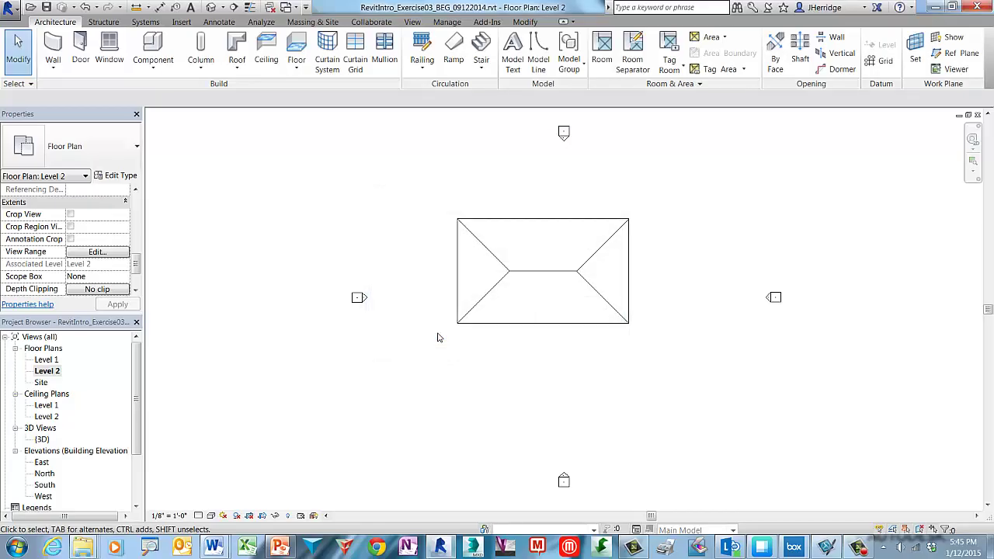
Rename the Level 2 plan view to 'Roof', also renaming its level and matching views.
right_click(60, 375)
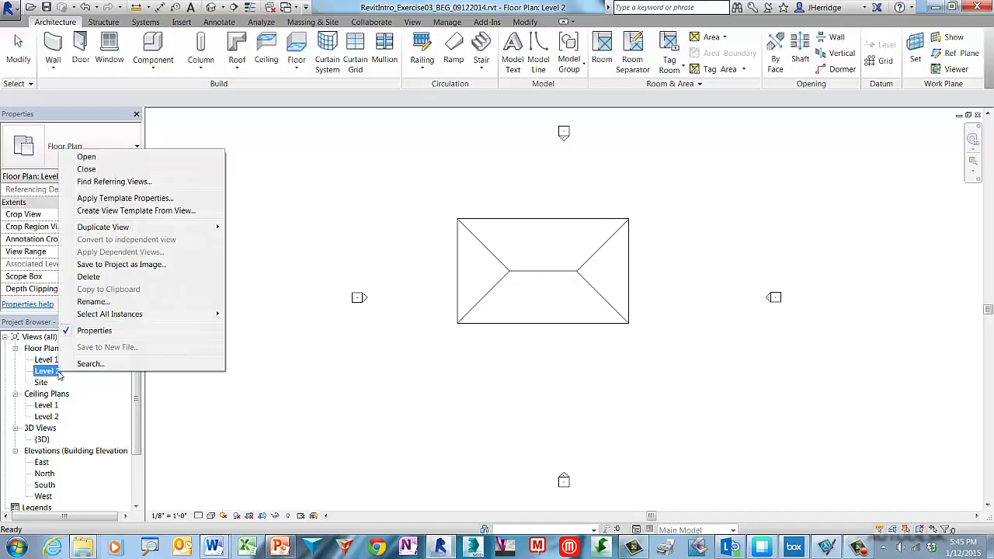
left_click(120, 302)
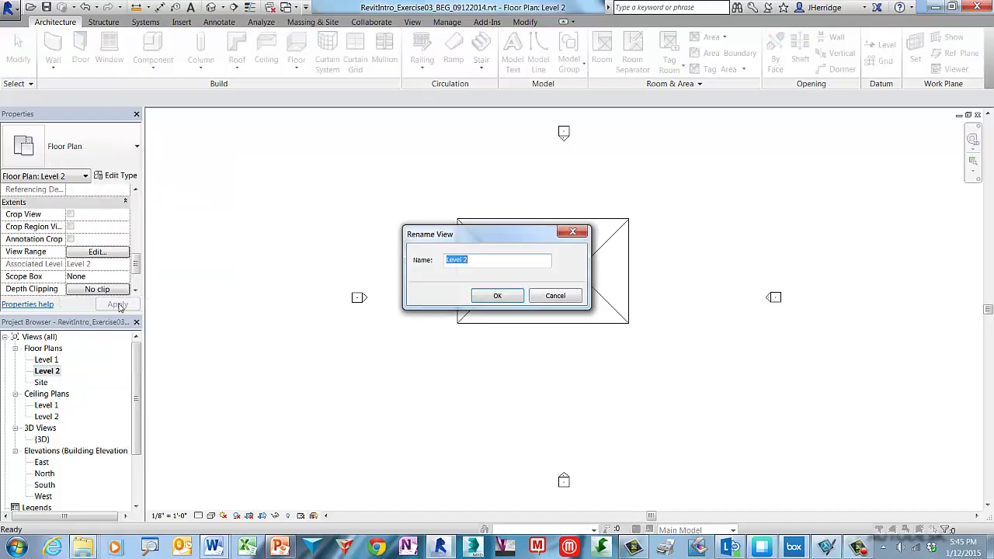
type("Roof")
left_click(510, 300)
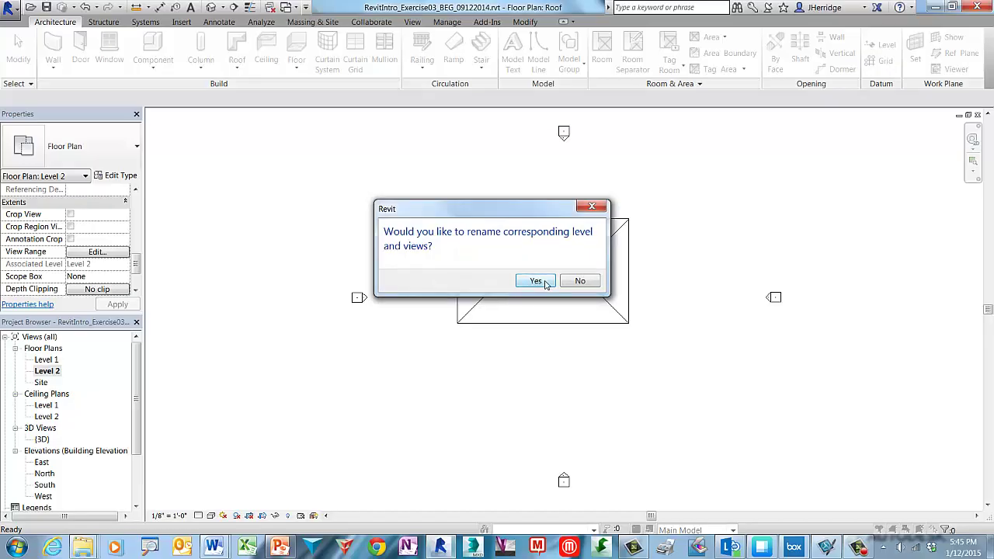
left_click(536, 281)
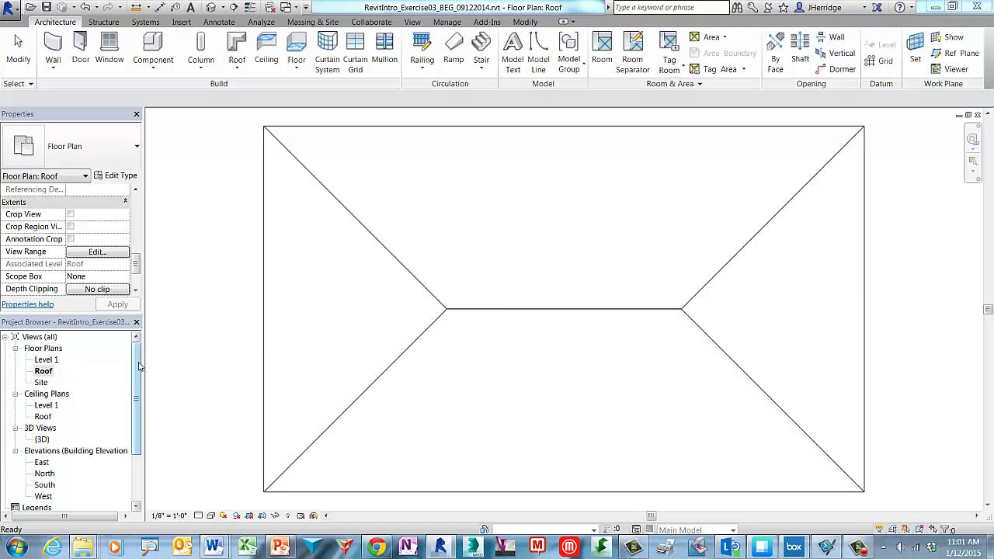
Open the South elevation, set its visual style to Shaded, and zoom in.
left_click_drag(136, 366, 136, 410)
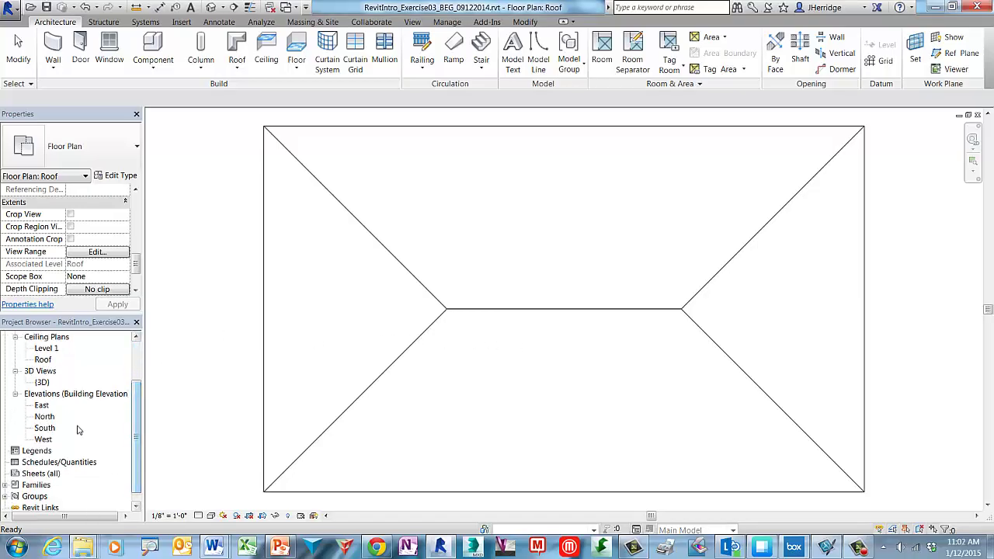
left_click(52, 431)
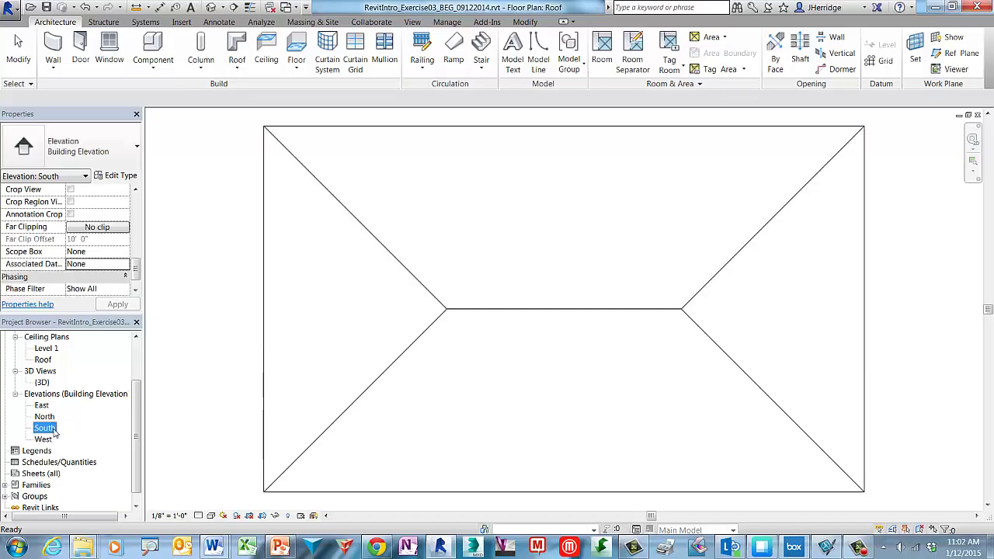
double_click(45, 428)
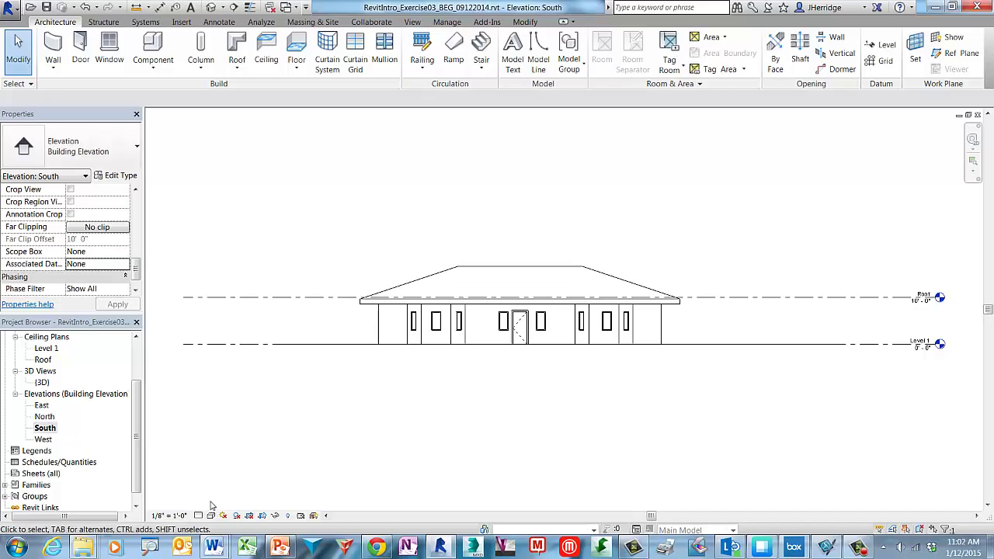
left_click(210, 515)
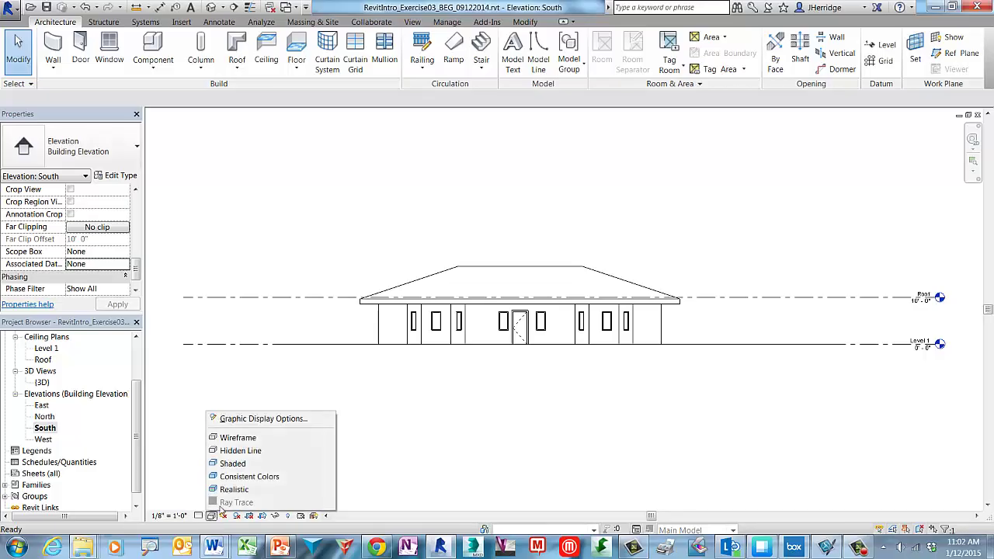
left_click(260, 464)
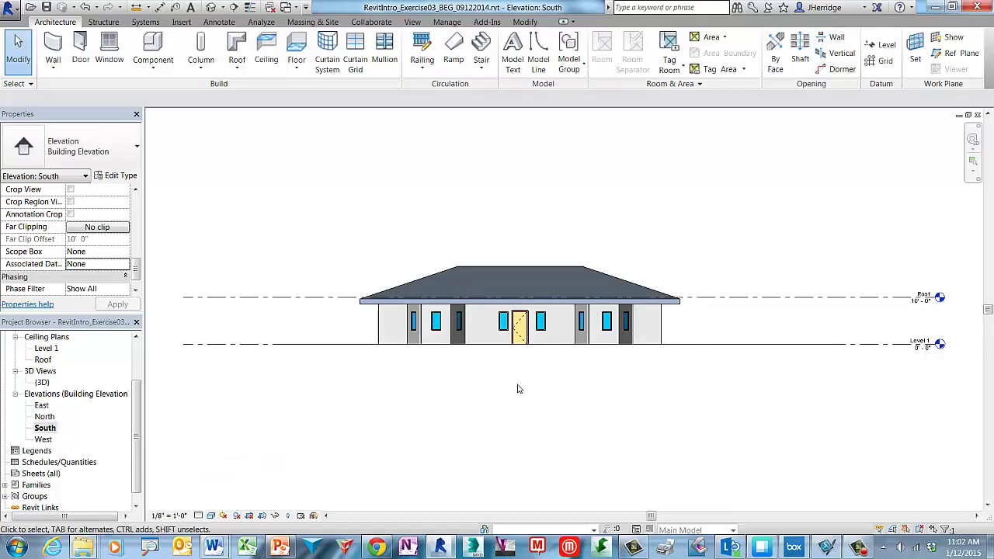
scroll(529, 377, "up", 2)
scroll(529, 378, "up", 1)
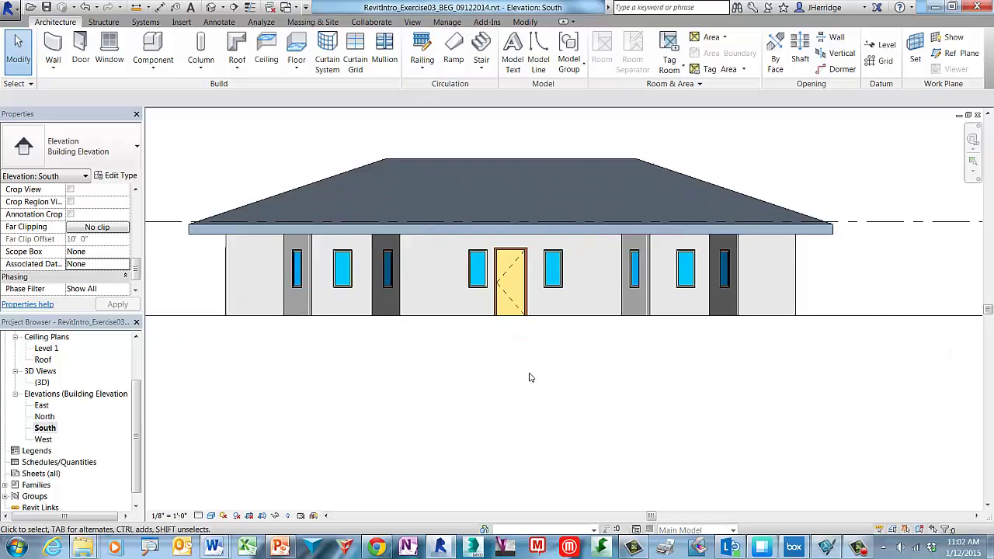
scroll(535, 380, "up", 2)
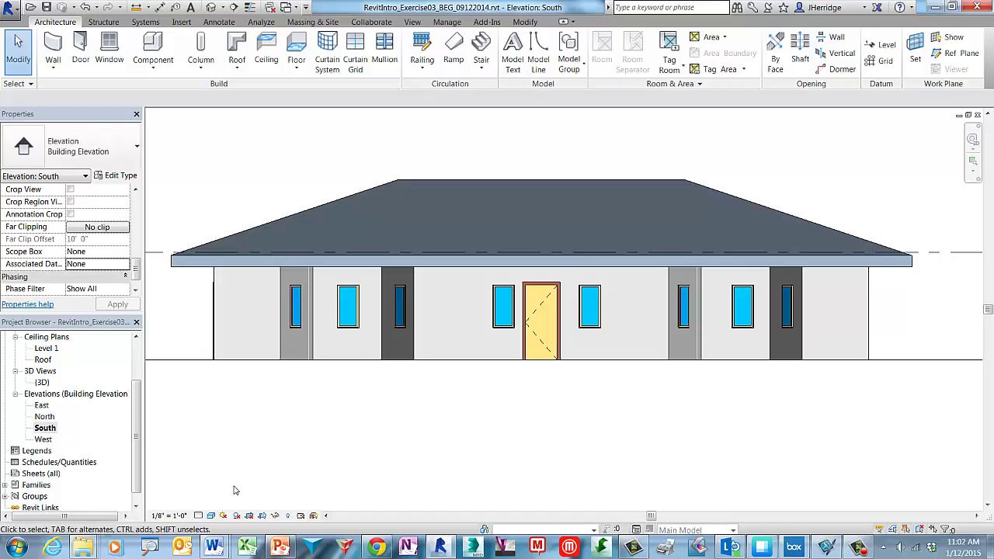
Toggle shadows on in the South elevation and bring up the Sun Path options.
left_click(236, 516)
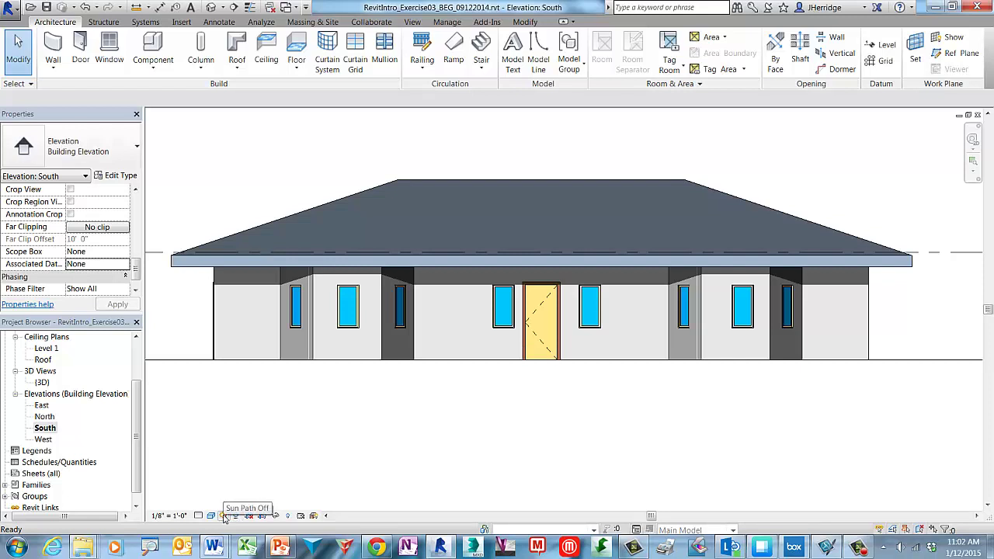
left_click(224, 516)
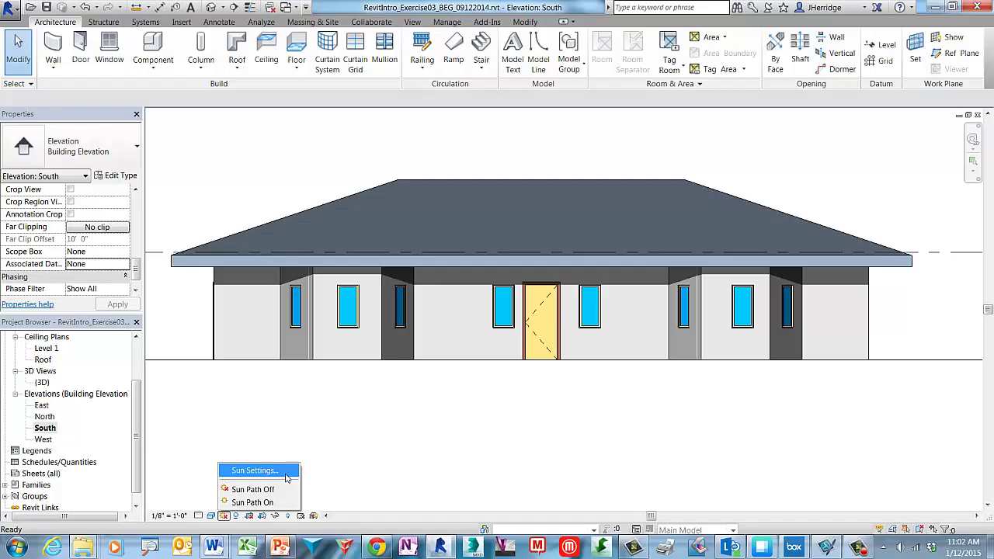
Configure Sun Settings as a still Winter Solstice study at 12 PM.
left_click(286, 475)
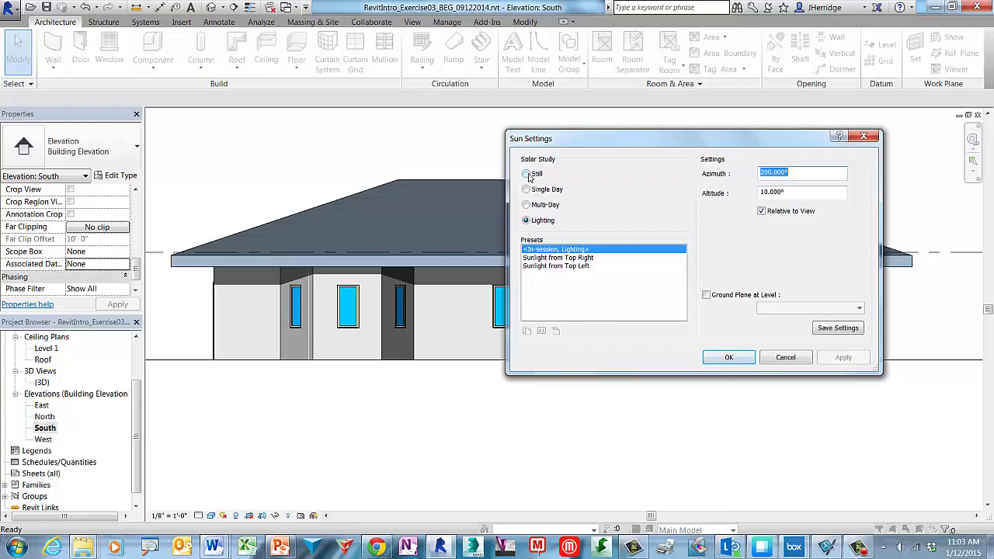
left_click(526, 174)
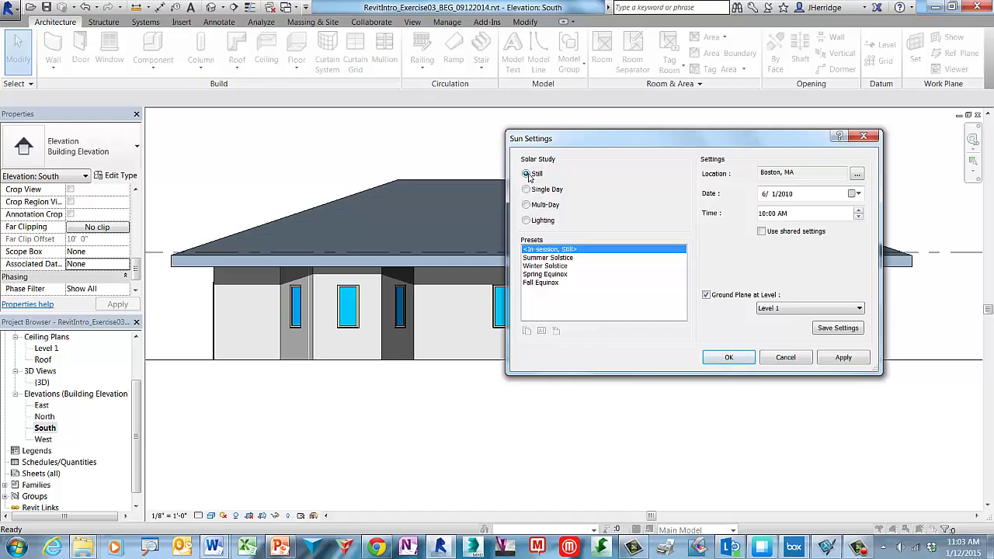
left_click(562, 266)
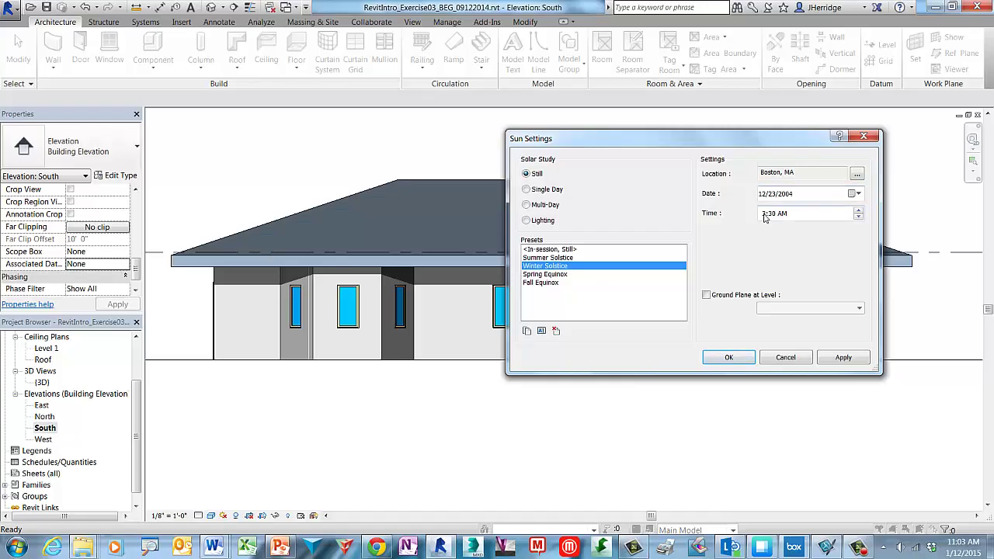
left_click(764, 217)
type("12")
left_click(771, 218)
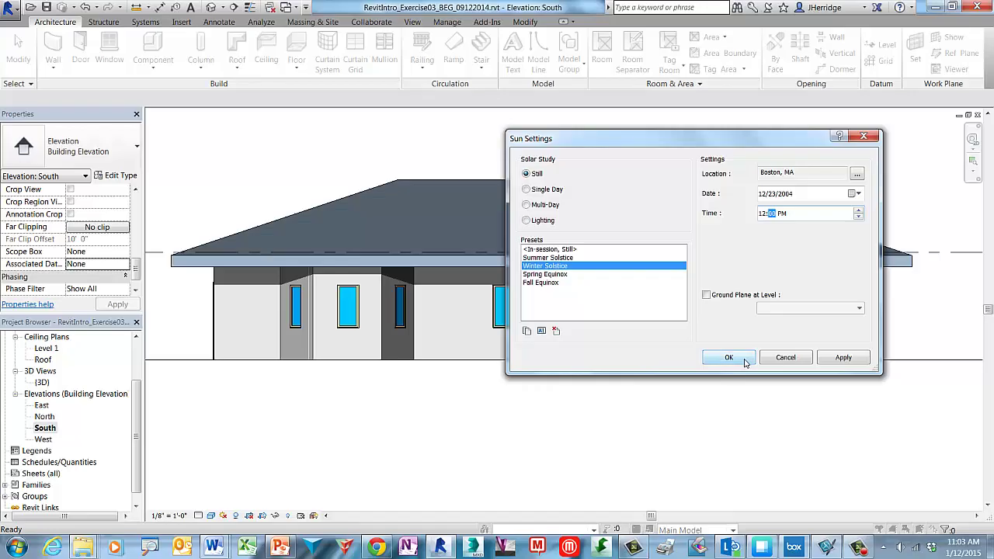
Apply the Winter Solstice noon sun so the South elevation redraws with its shadow band.
left_click(728, 358)
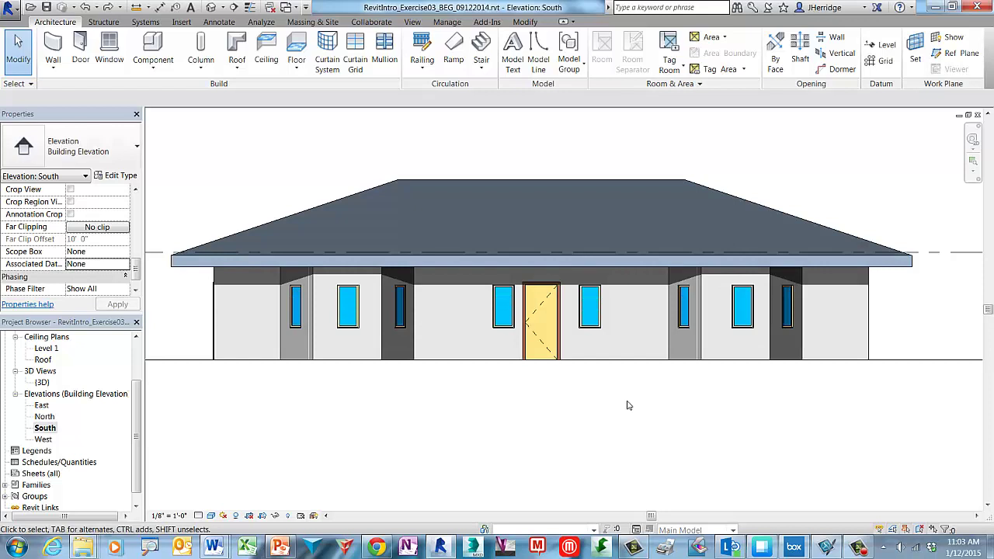
left_click(108, 8)
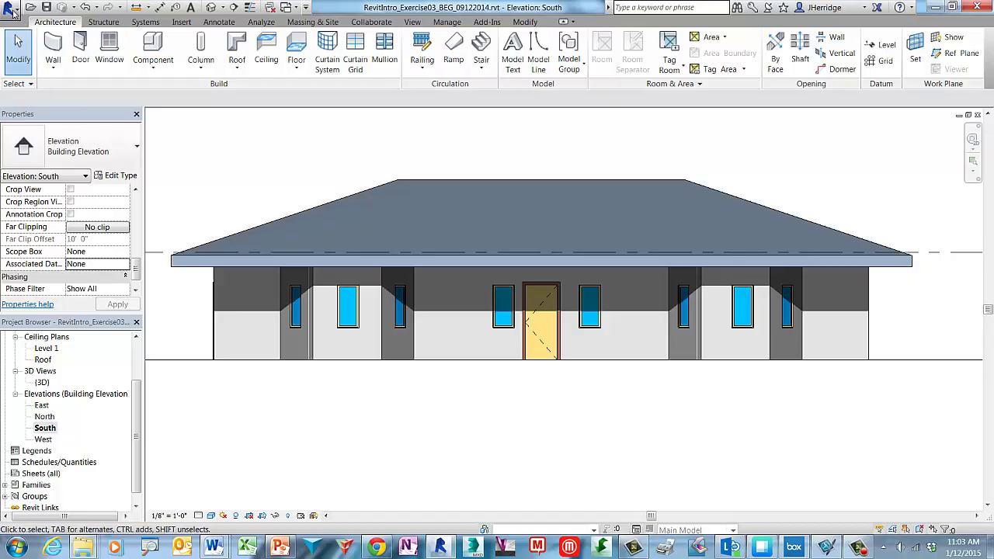
left_click(12, 12)
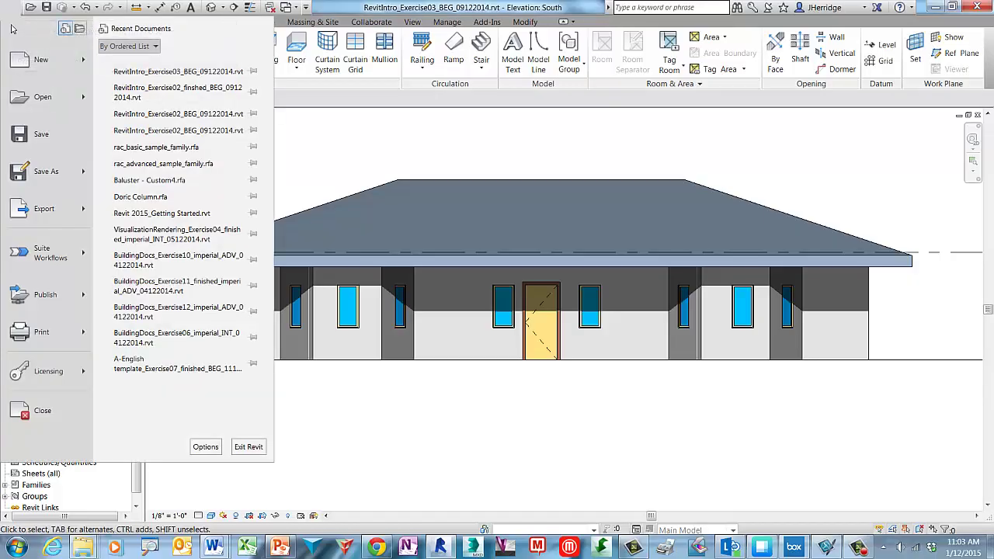
mouse_move(47, 170)
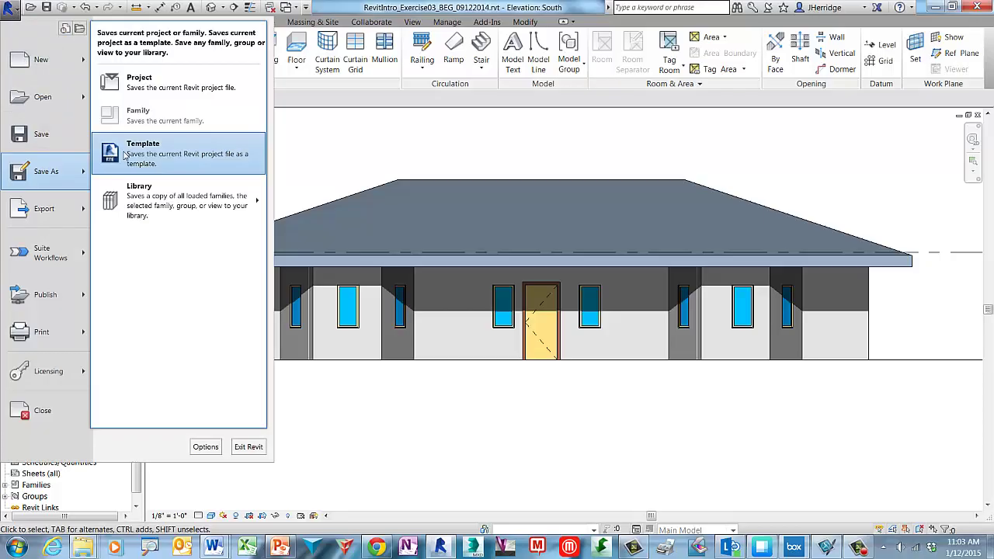
Save the project as RevitIntro_Exercise03_finished_BEG_09122014, overwriting the existing file.
left_click(230, 93)
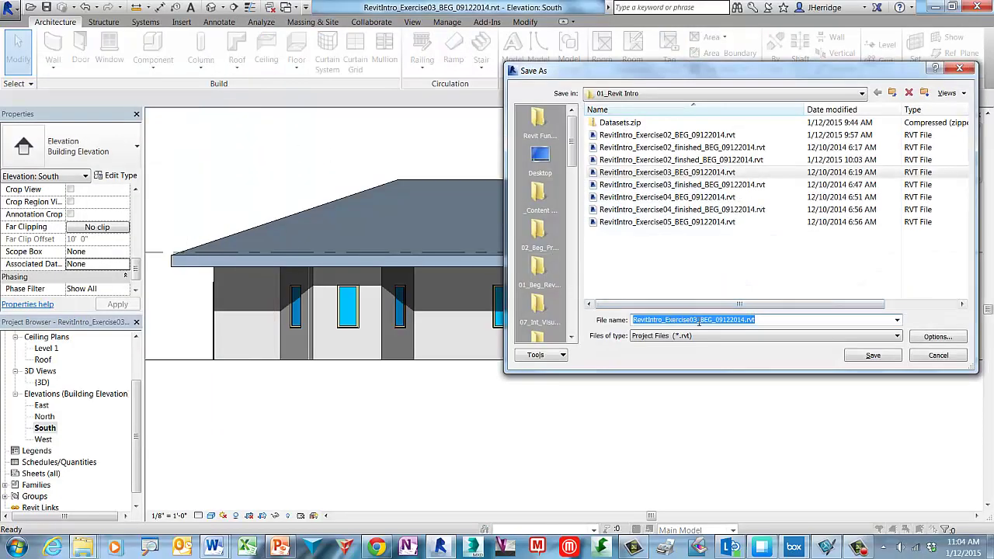
left_click(703, 323)
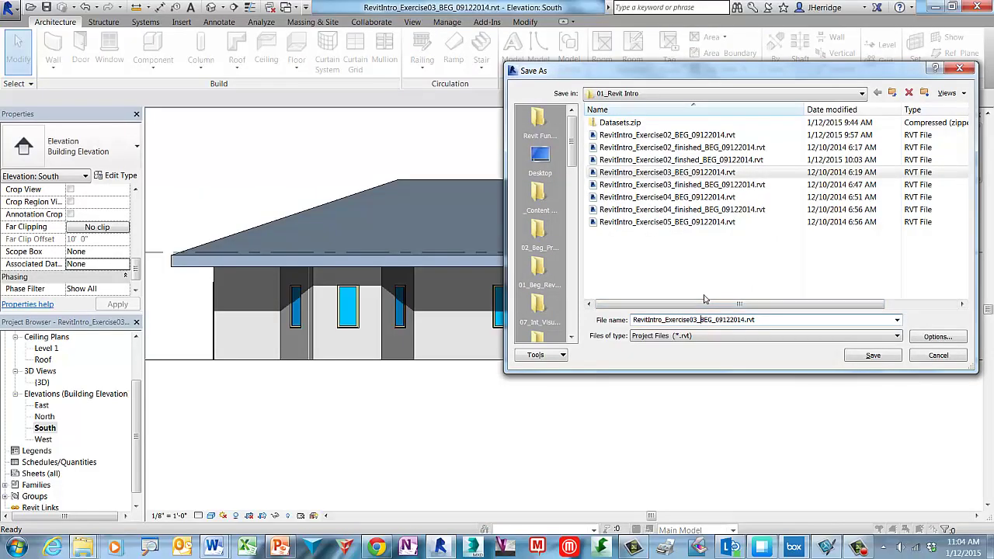
type("finished")
type("_")
left_click(873, 354)
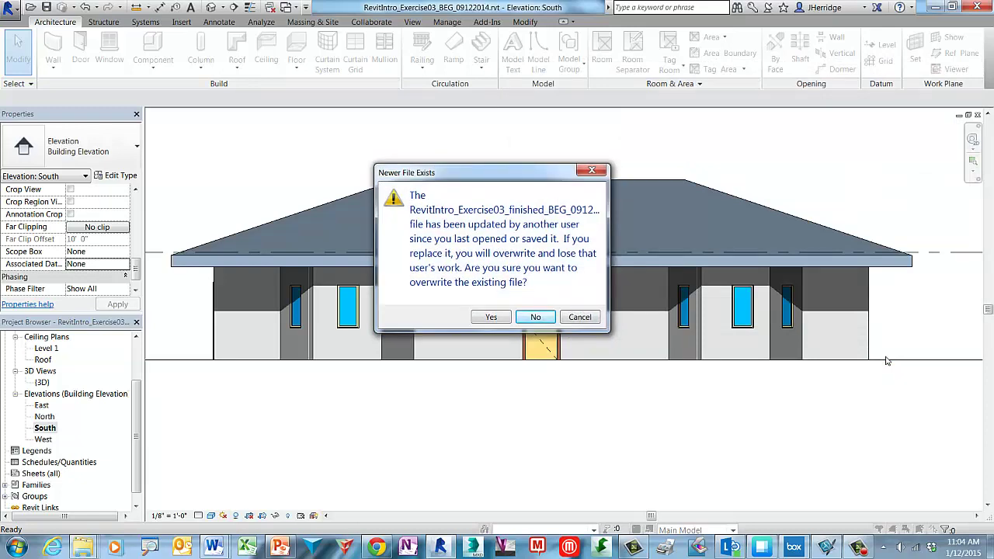
left_click(496, 317)
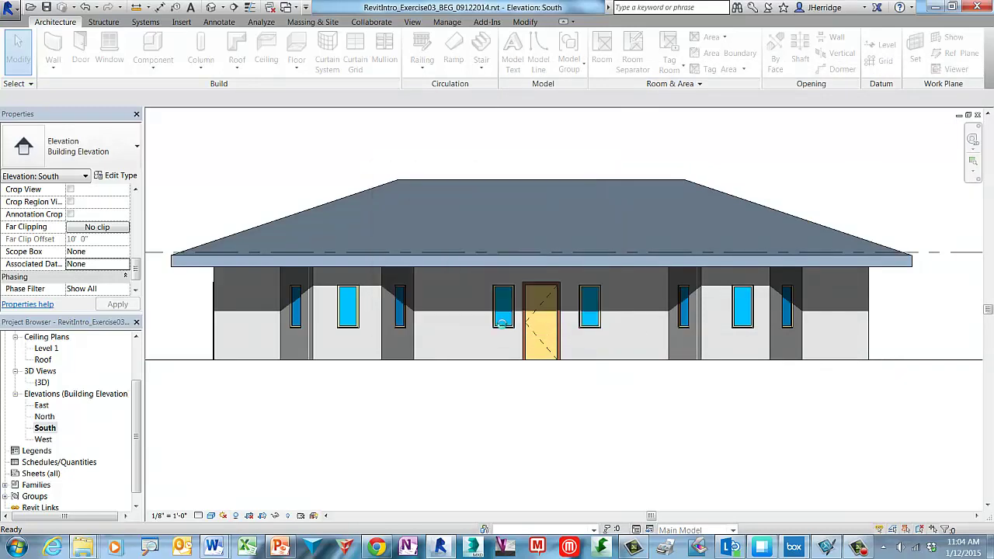